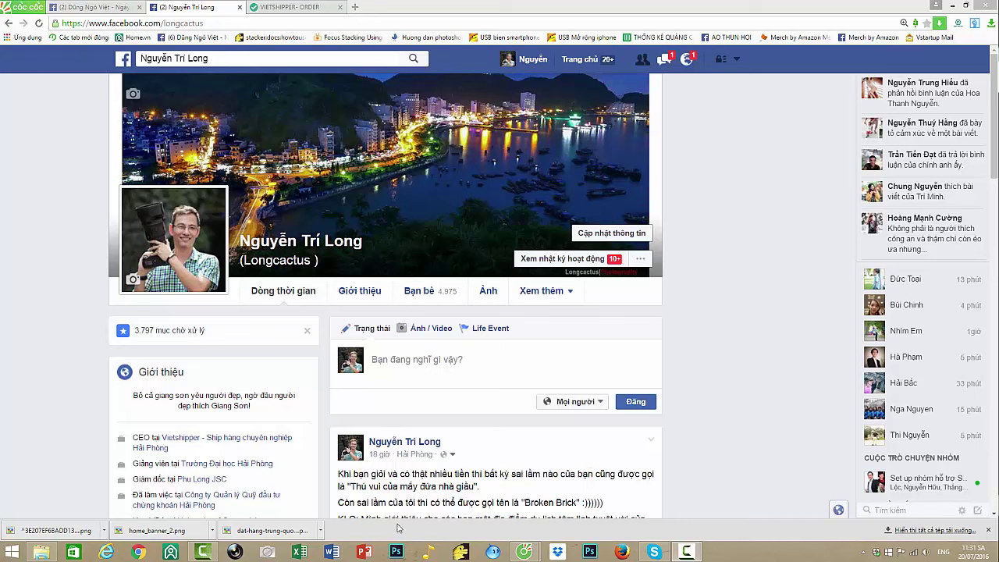
Launch PowerPoint from the Windows taskbar.
click(366, 552)
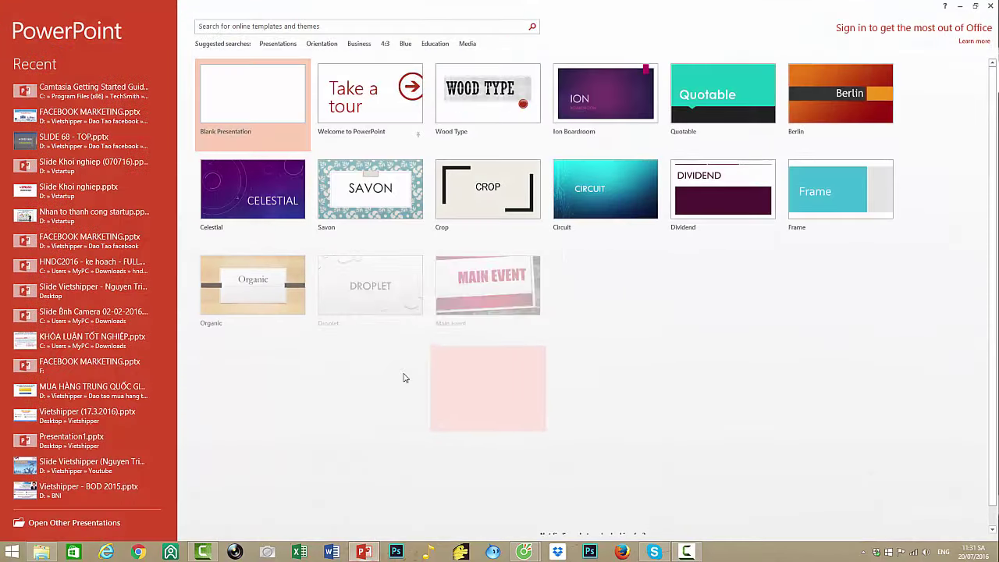
Start a blank presentation and delete the first slide's title and subtitle placeholders.
click(246, 105)
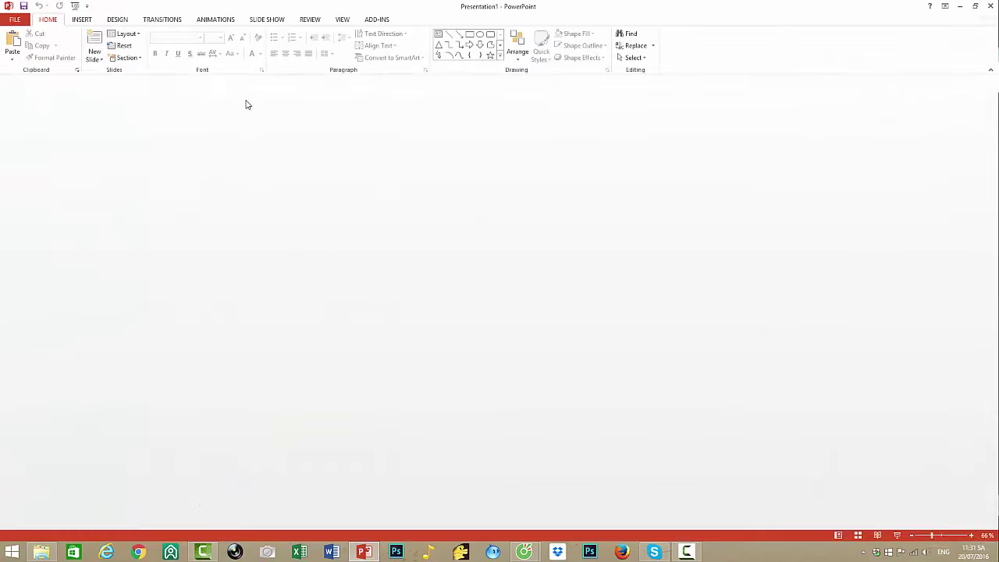
click(542, 153)
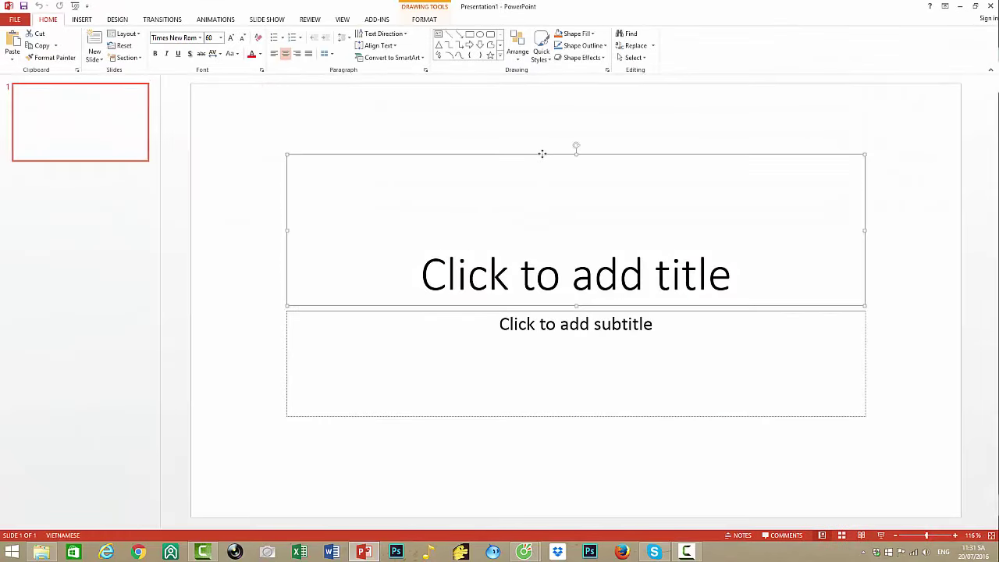
key(Delete)
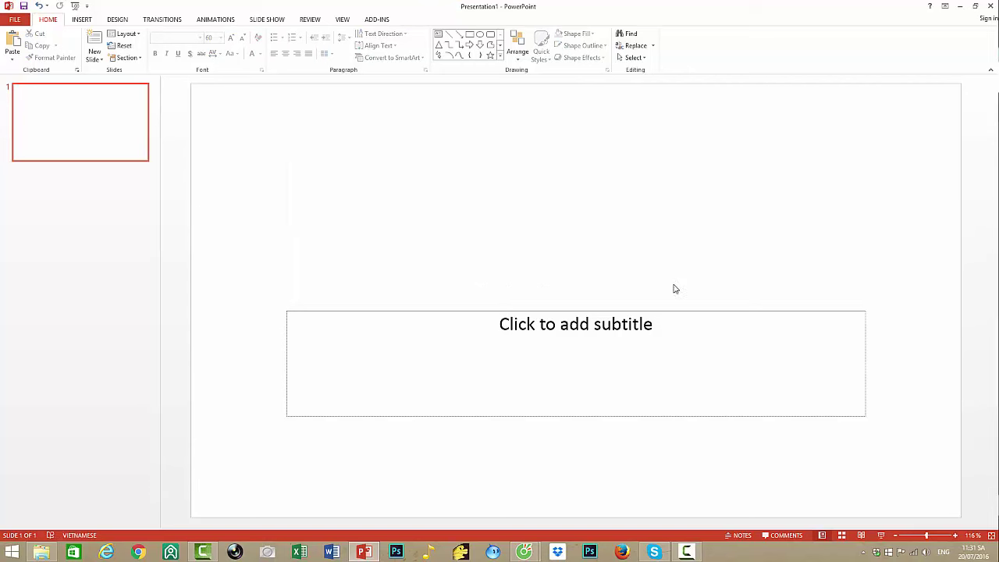
click(657, 311)
key(Delete)
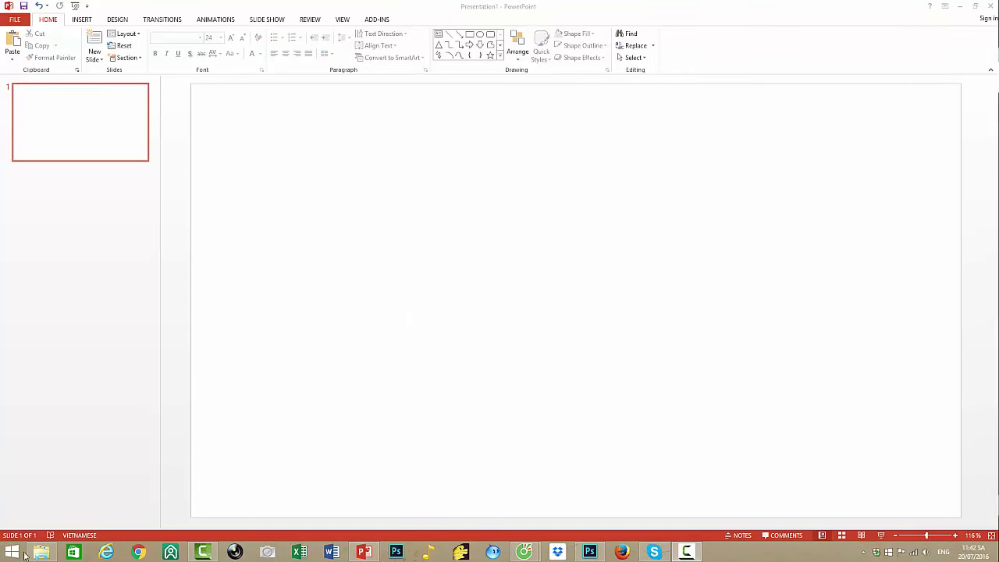
Add the yellow shopping image from the Order hang folder, 22.62 cm wide, full height and centred.
click(42, 554)
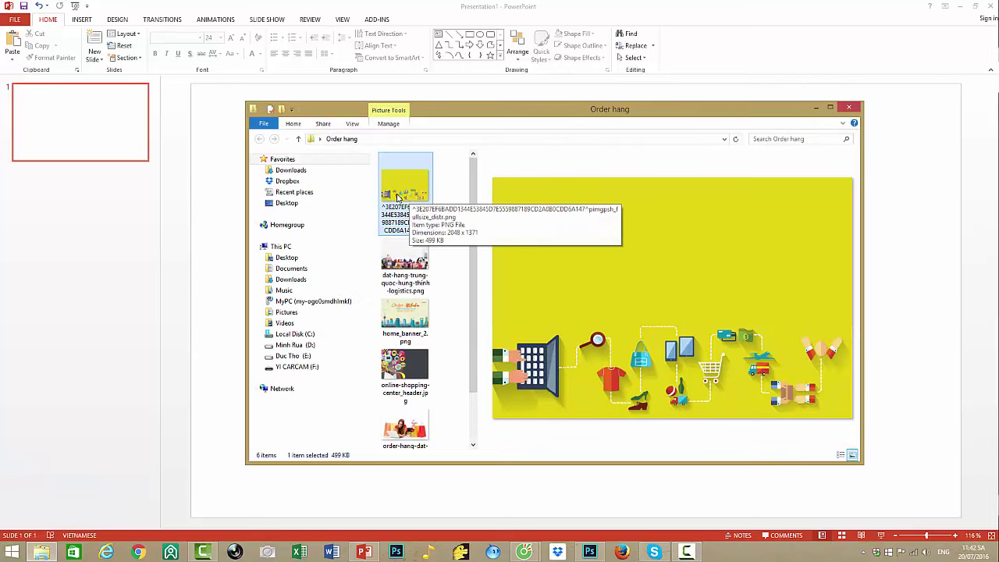
drag(397, 197, 900, 245)
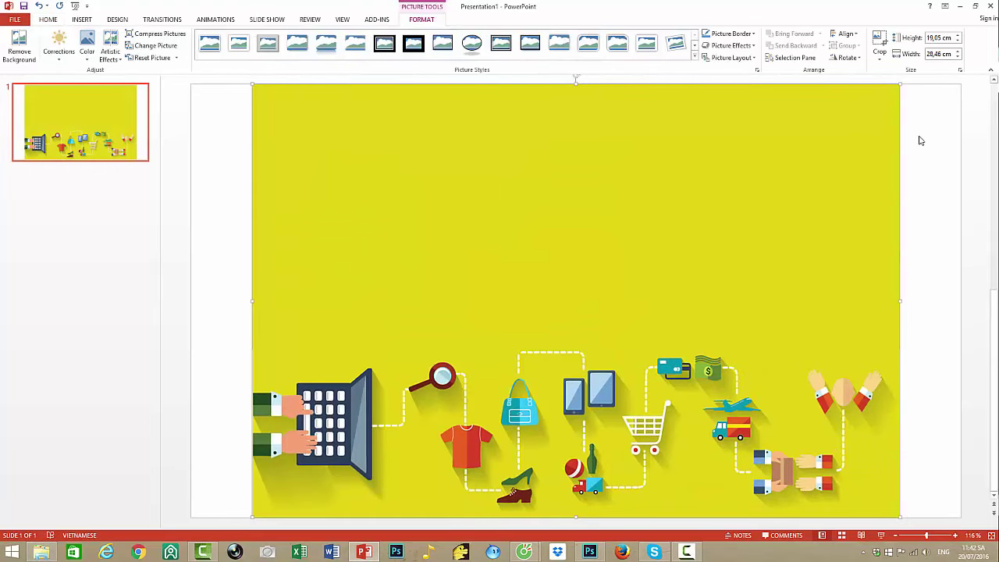
click(654, 263)
drag(900, 85, 710, 211)
drag(601, 265, 682, 182)
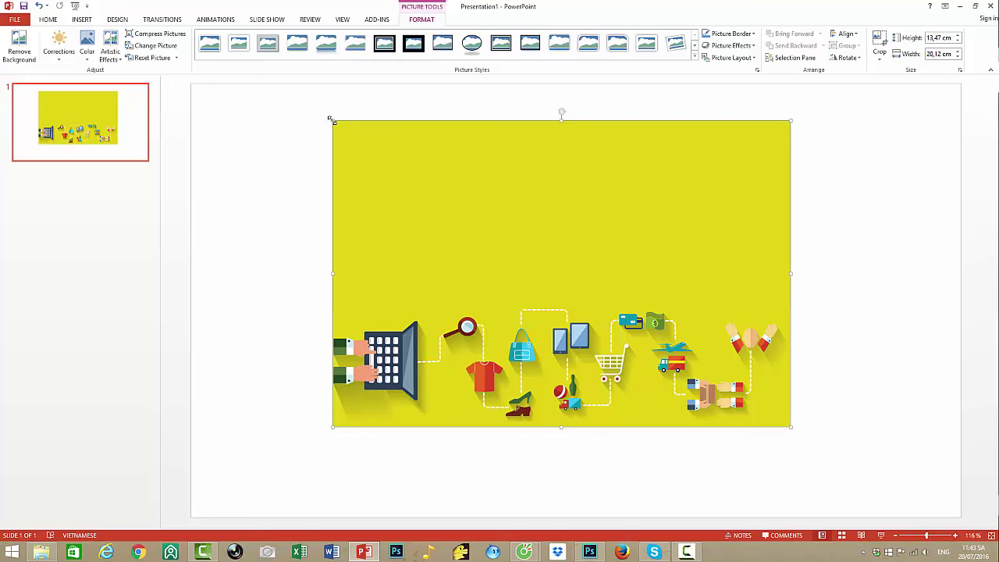
drag(330, 119, 282, 89)
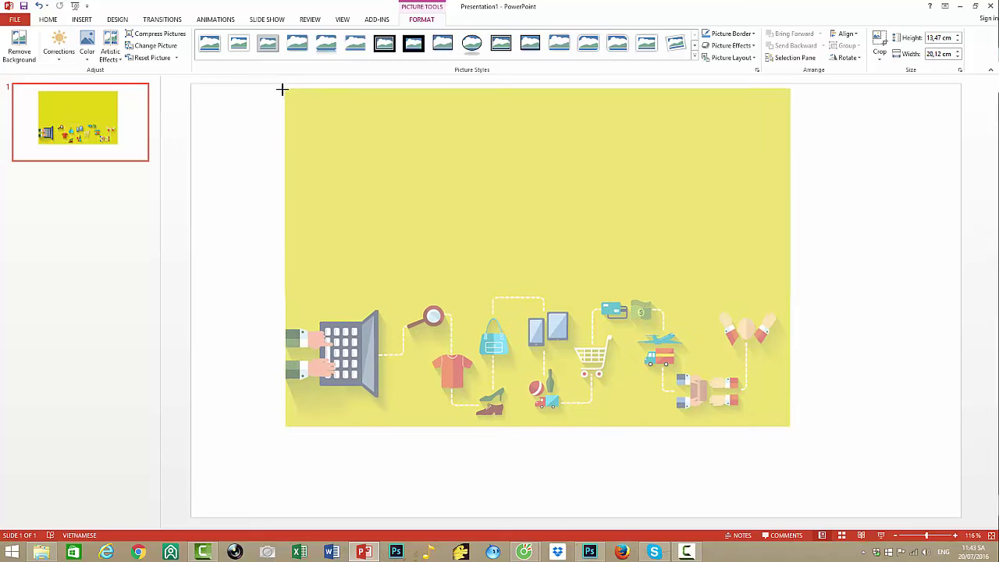
drag(282, 89, 276, 85)
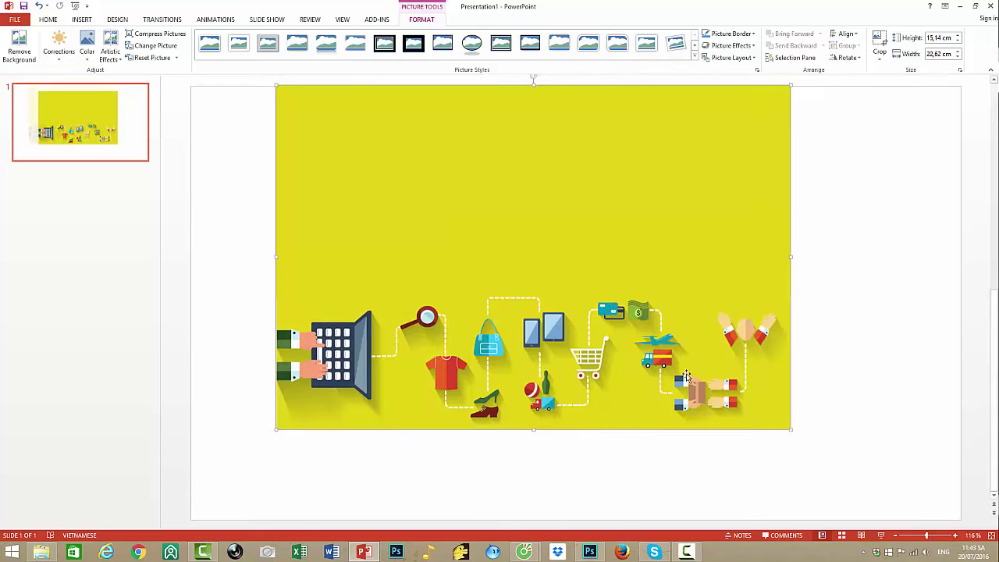
drag(792, 430, 926, 516)
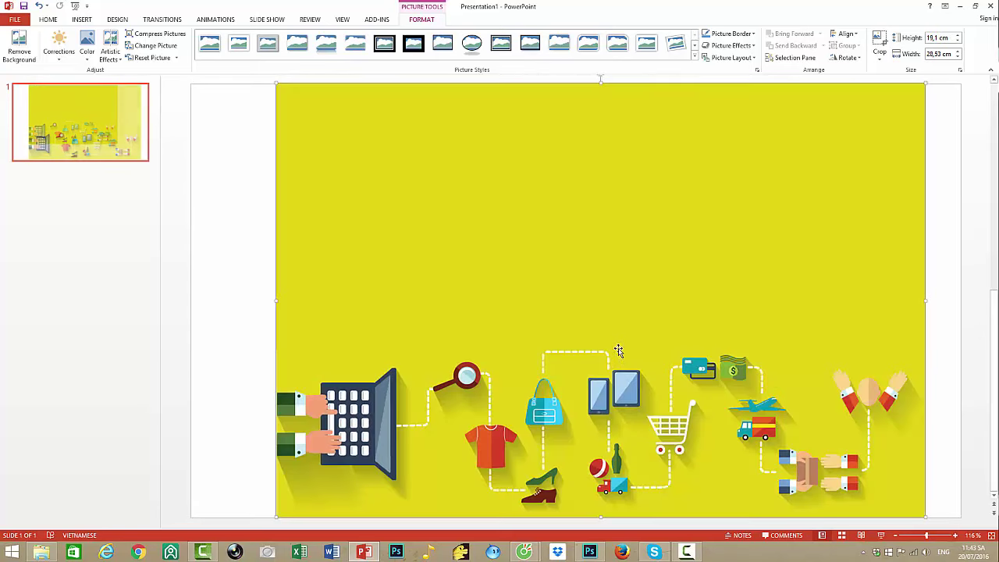
drag(618, 328, 582, 323)
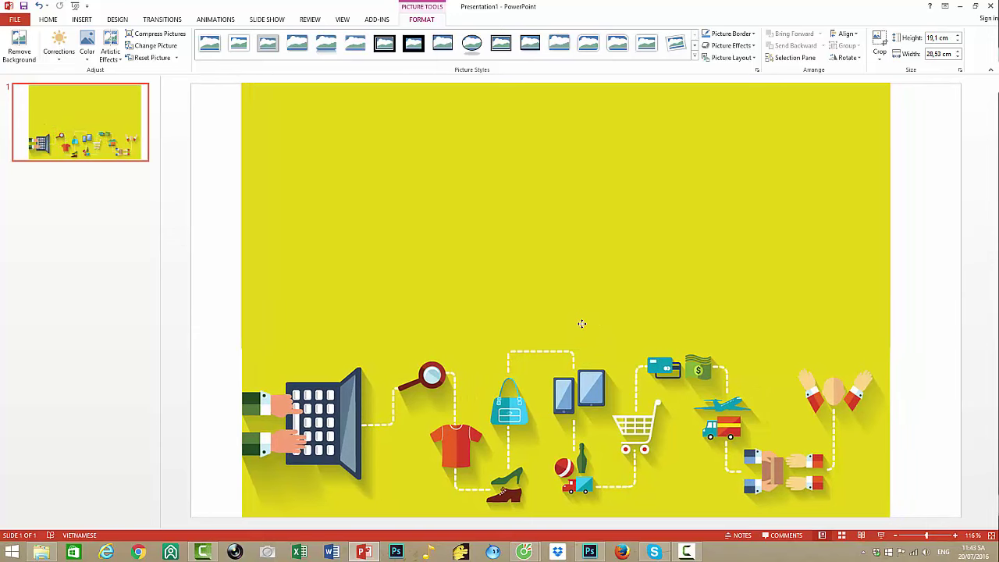
click(924, 326)
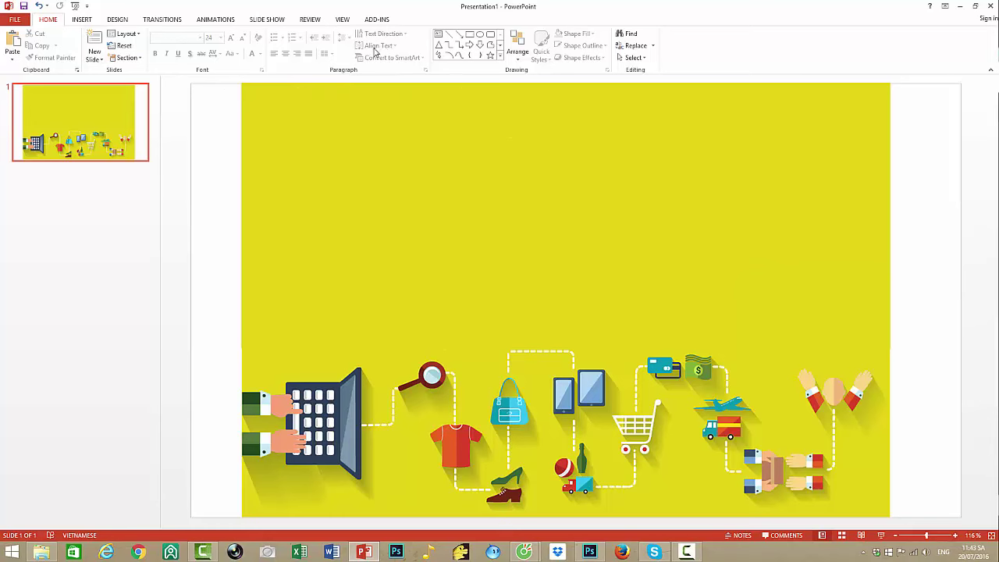
Insert a 5×5 table and stretch it from the top-left to cover the whole picture.
click(81, 19)
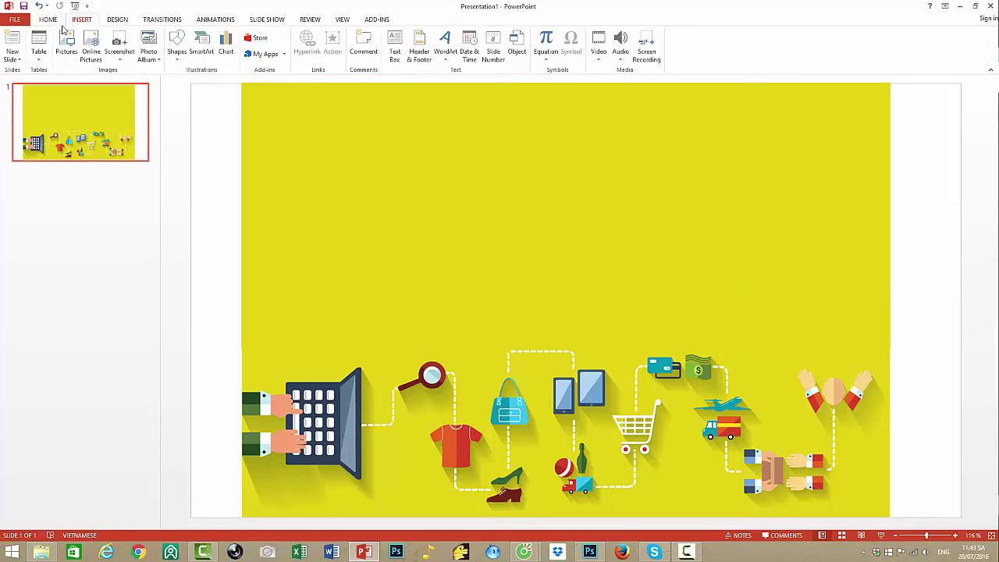
click(45, 48)
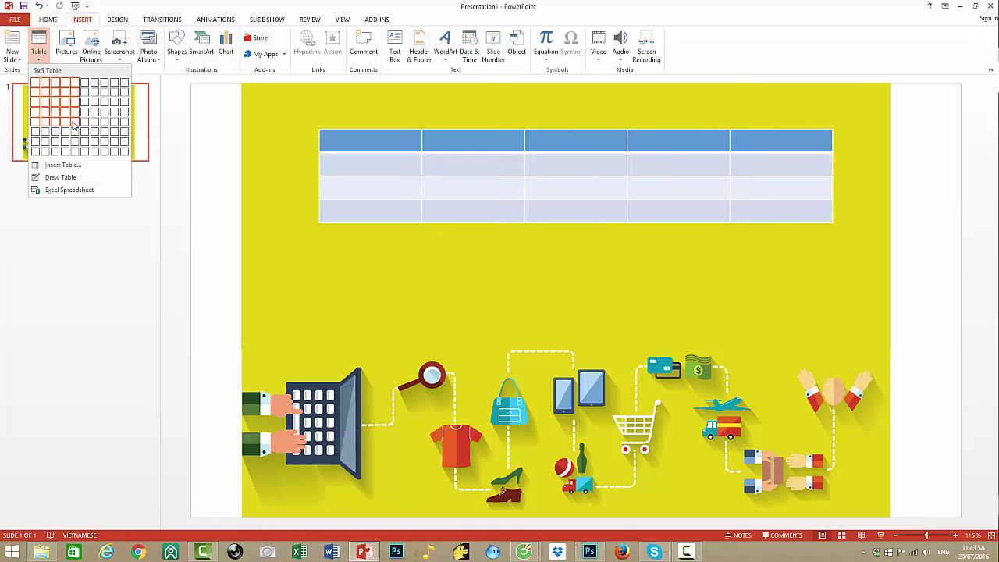
click(74, 122)
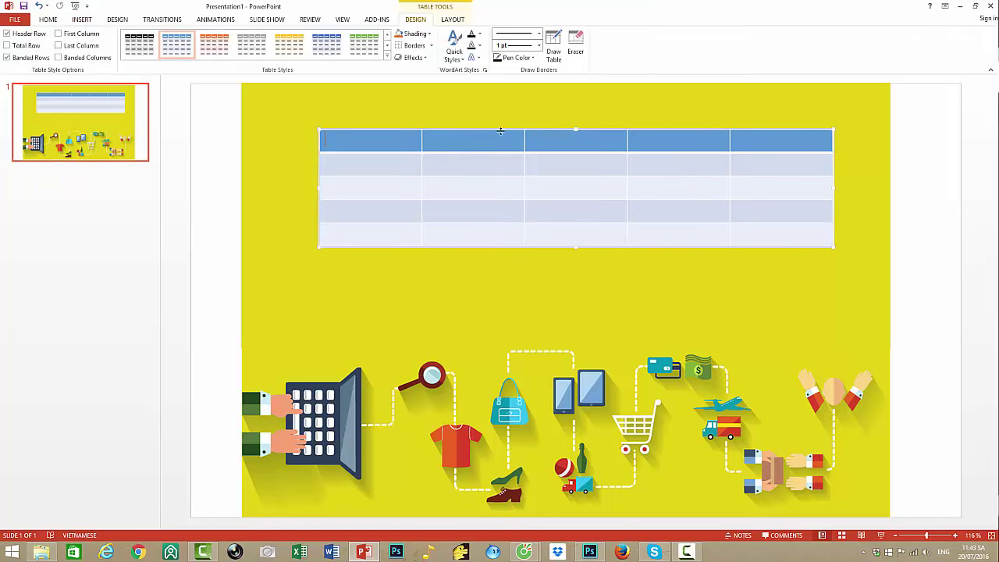
drag(502, 128, 417, 80)
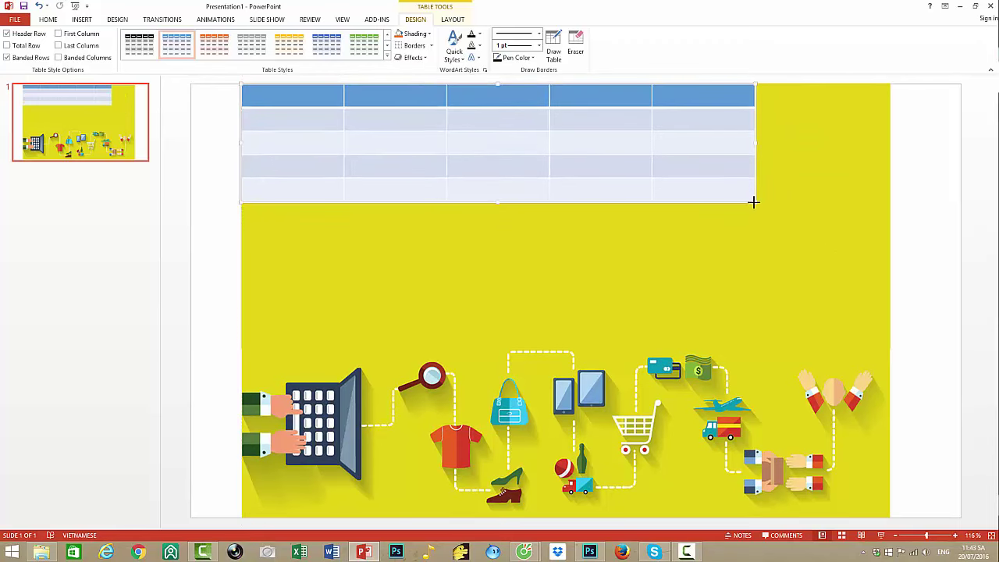
drag(751, 204, 890, 517)
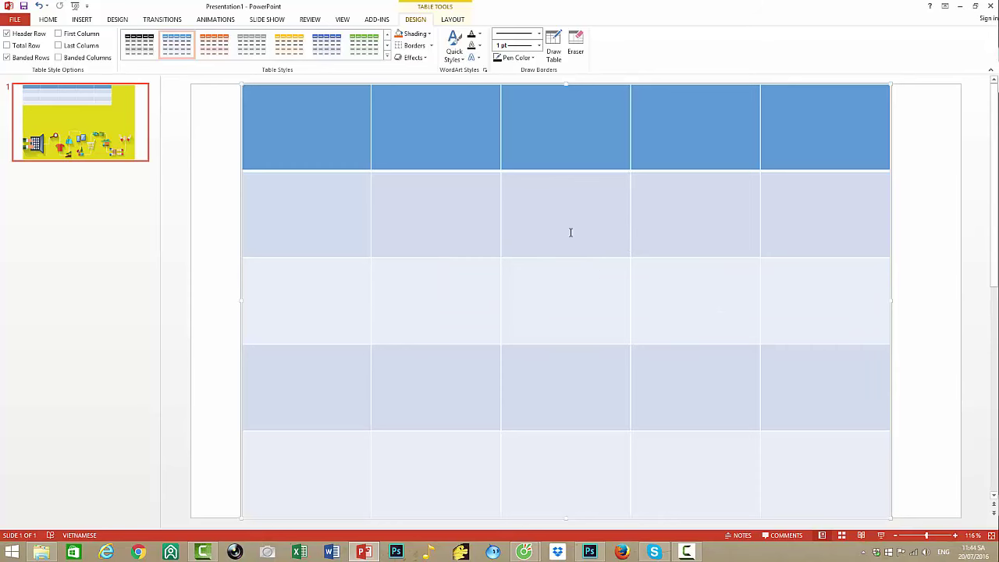
Set the table's shading to No Fill and borders to No Border, then click into cell row 2, column 2.
click(409, 36)
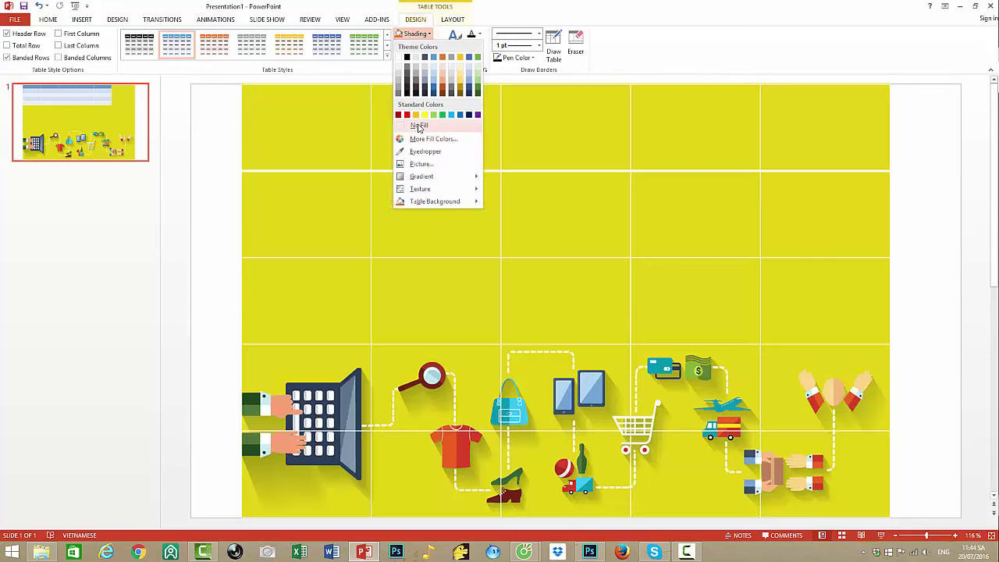
click(418, 126)
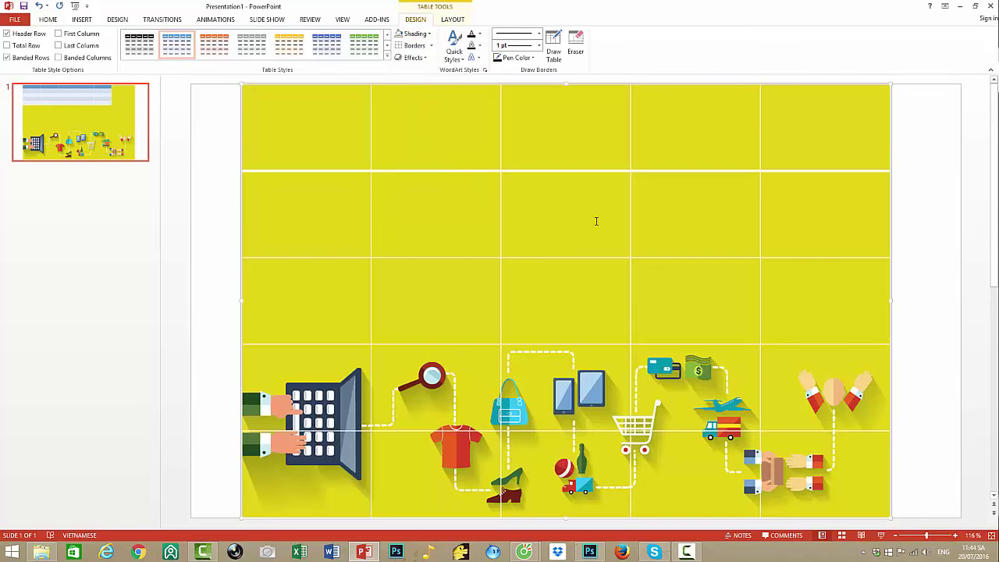
click(411, 46)
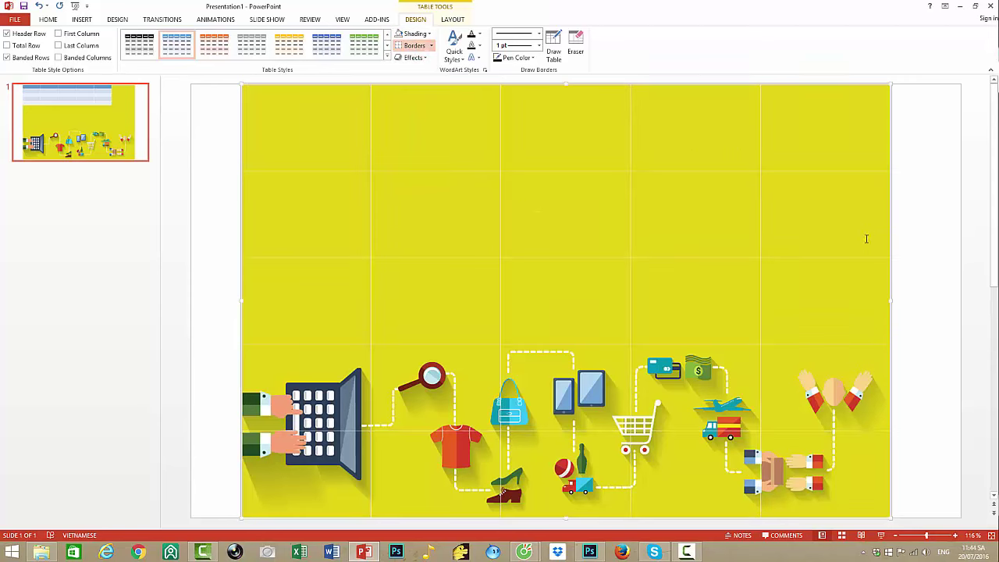
click(918, 297)
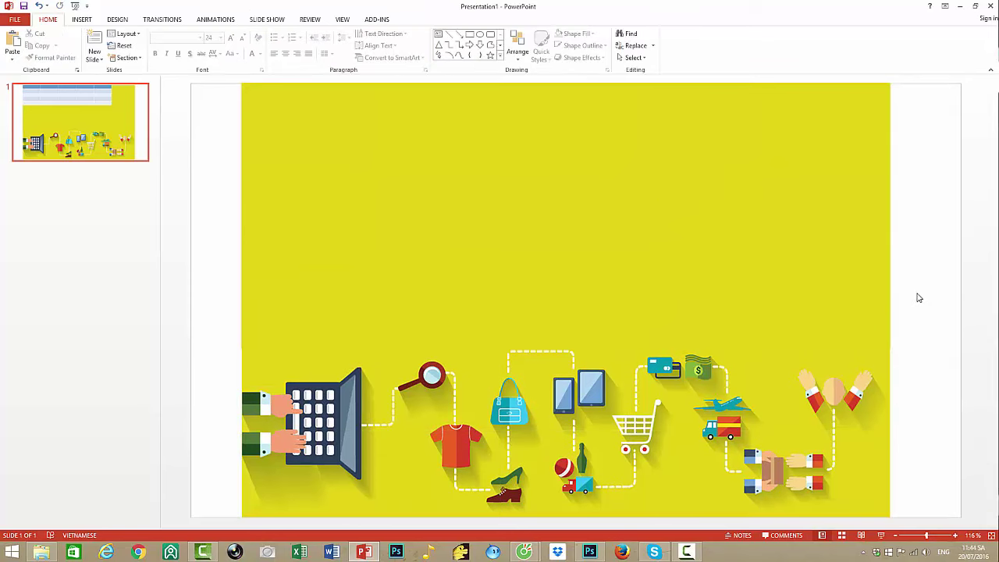
click(740, 282)
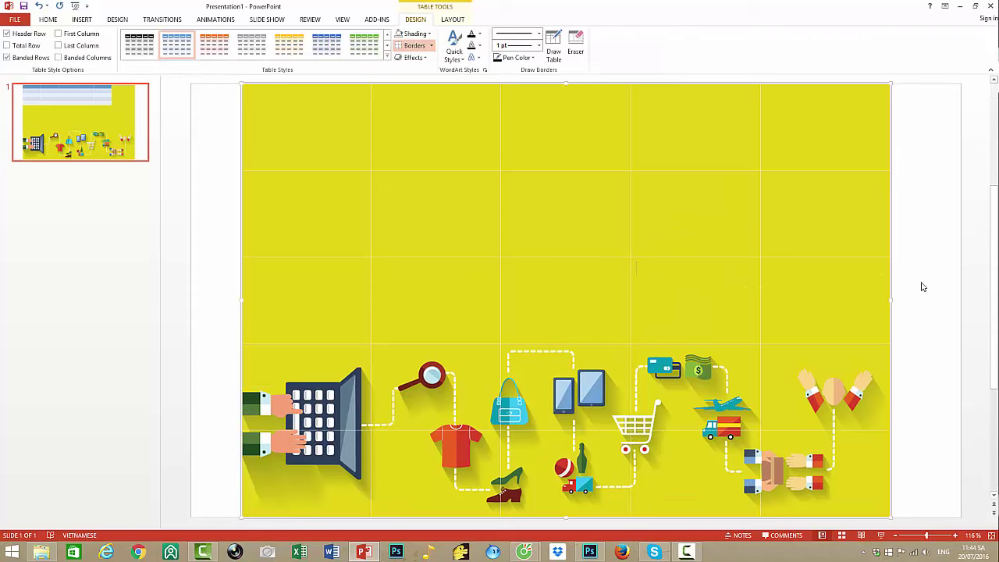
click(924, 286)
click(668, 285)
click(407, 201)
click(80, 22)
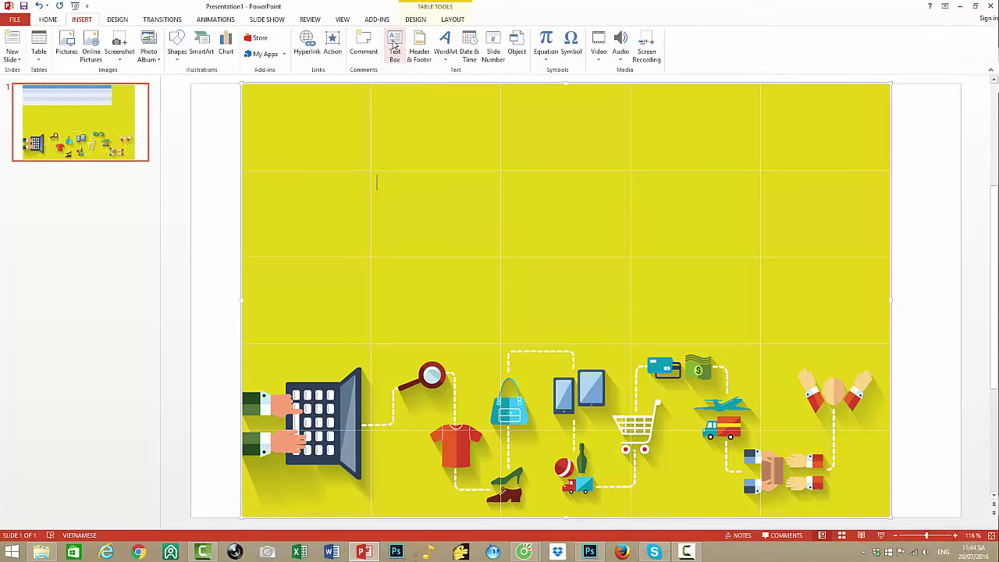
Draw a text box near the slide top reading 'ORDER HANG TRUNG QUÔC'.
click(400, 48)
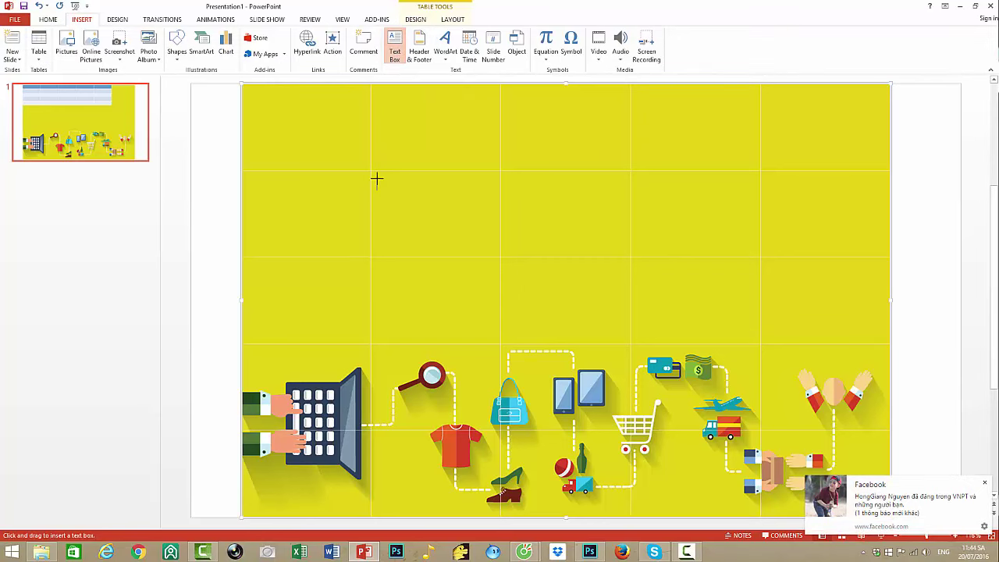
drag(377, 179, 761, 253)
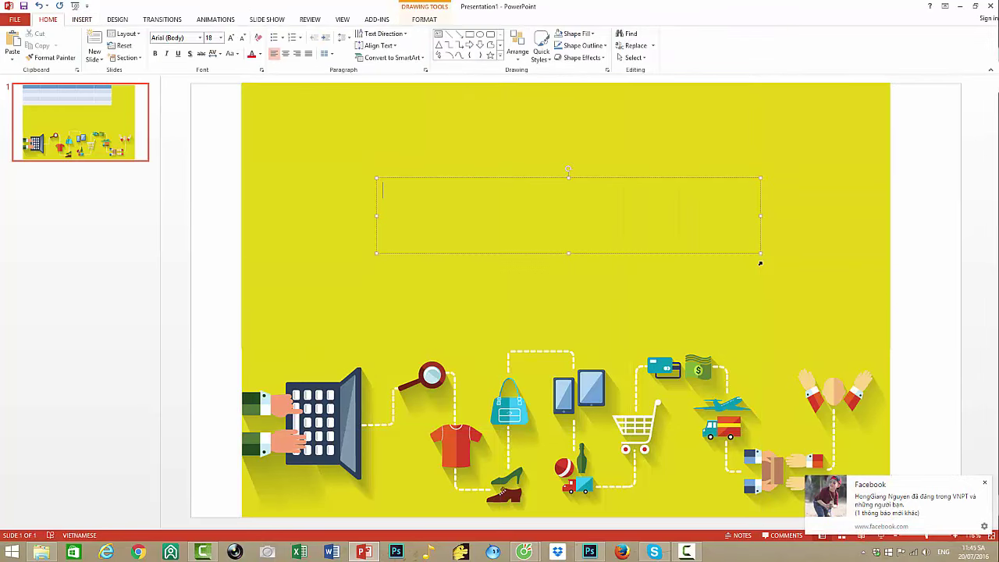
text(O)
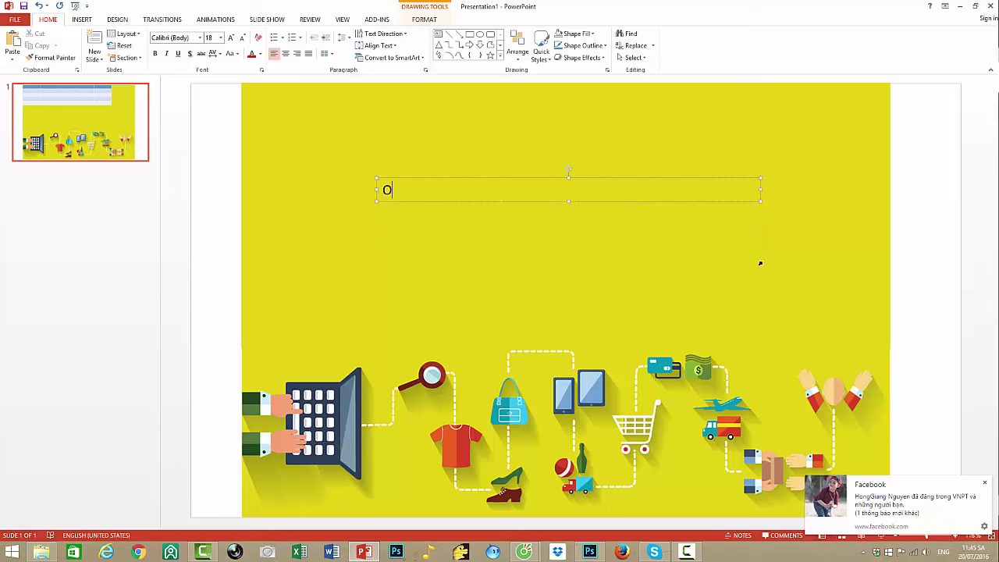
text(RDER )
text(HANG TRUNG QUÔ)
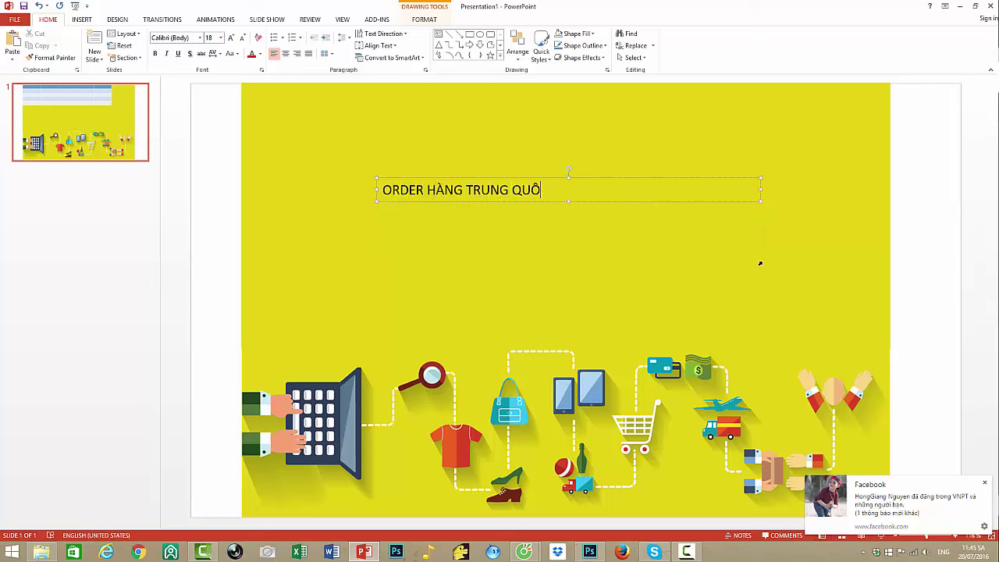
text(C)
key(ctrl+a)
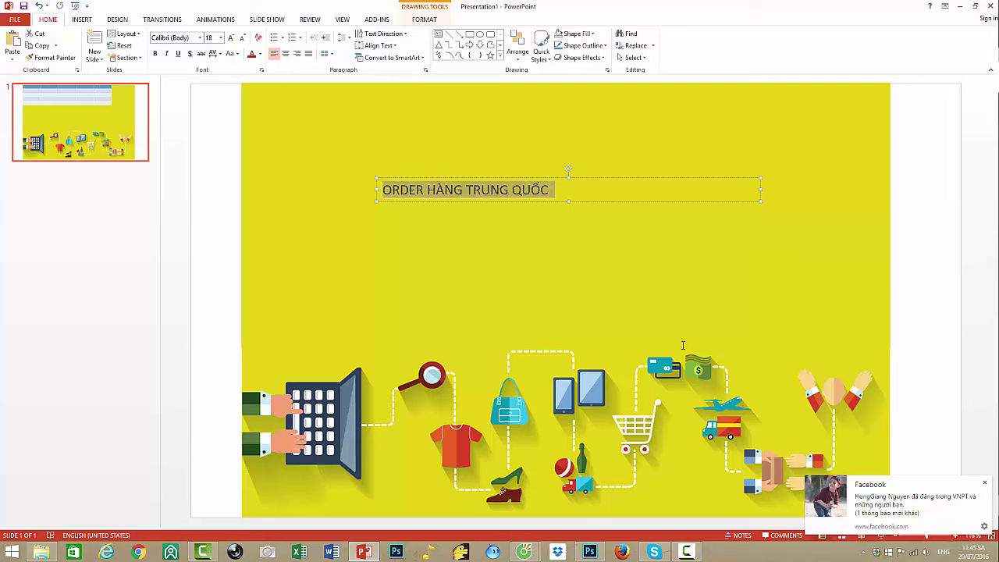
click(477, 271)
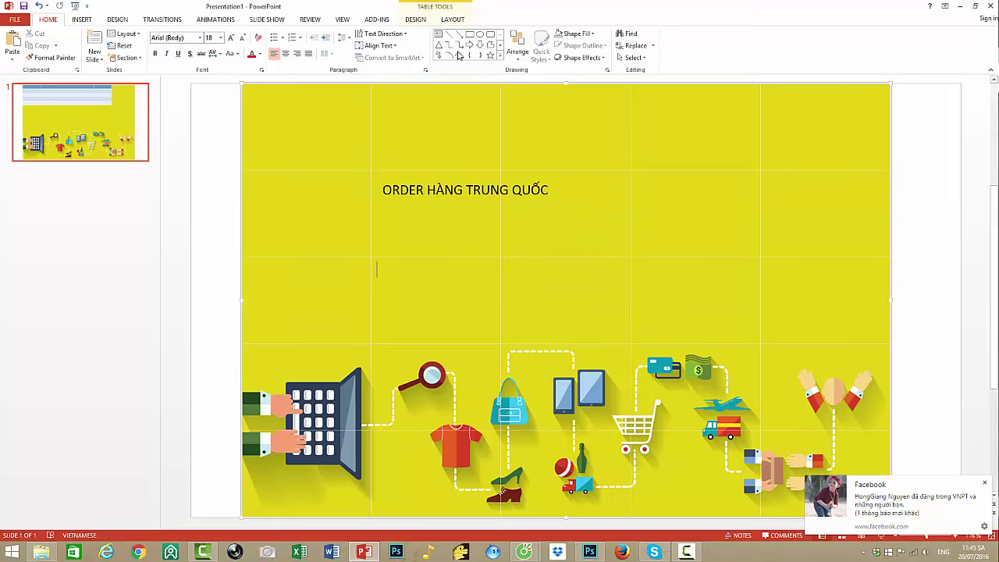
Insert a blue WordArt reading 'ORDER HÀNG TRUNG QUỐC'.
click(77, 20)
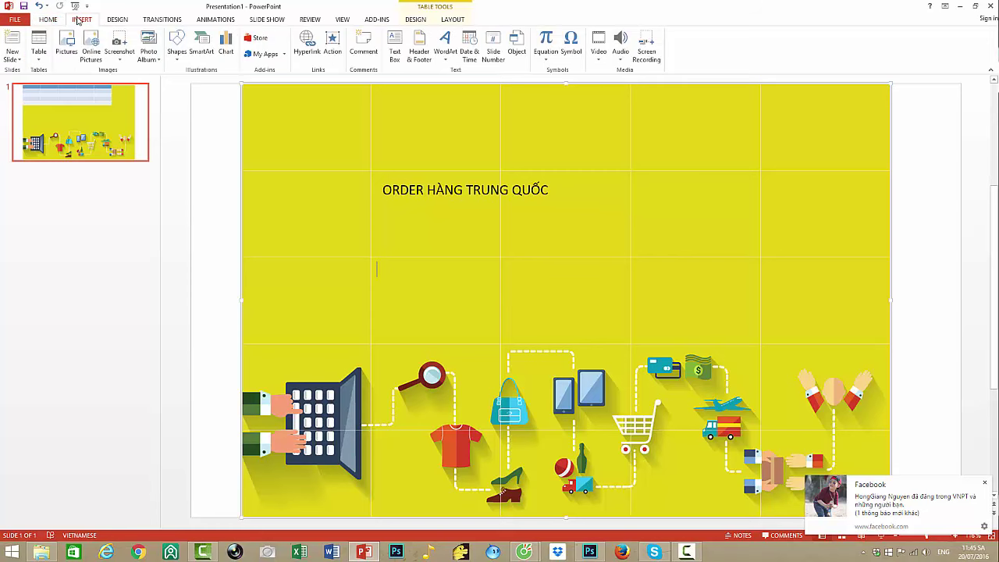
click(448, 46)
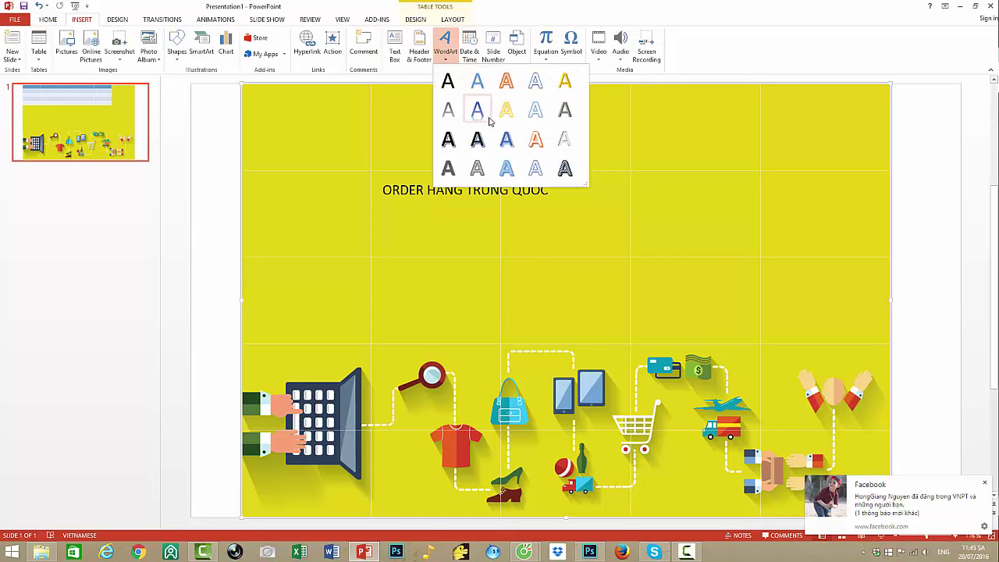
click(507, 141)
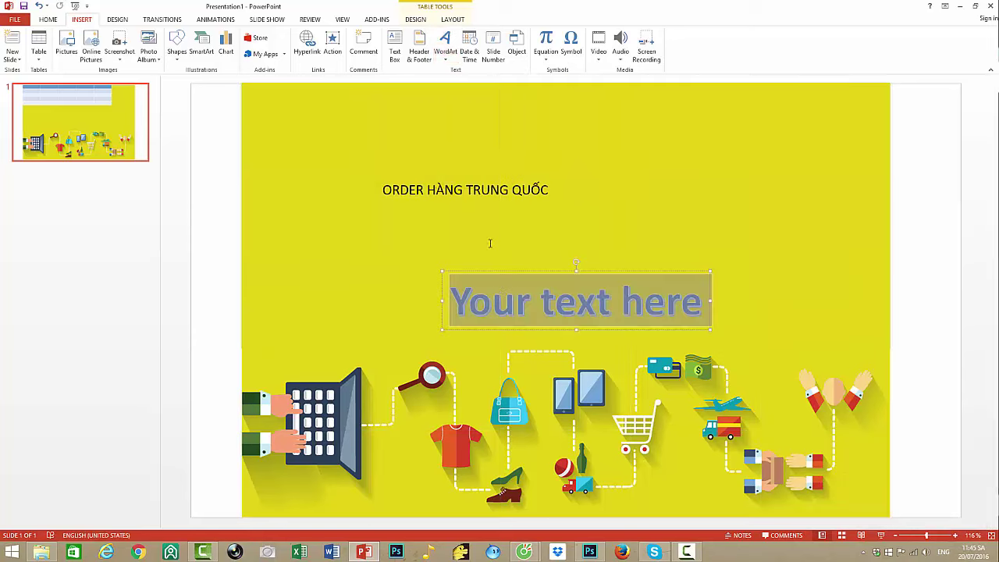
triple_click(526, 310)
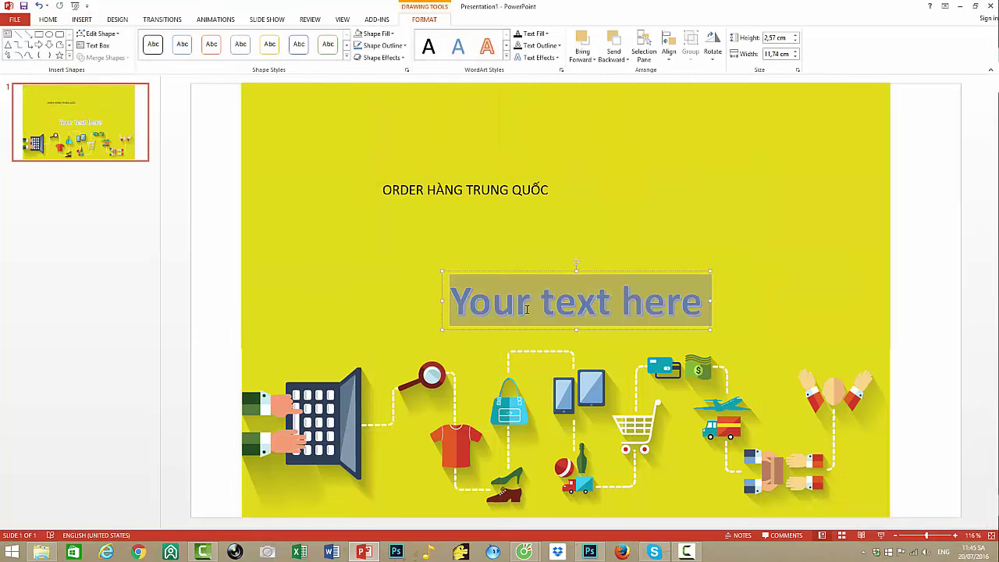
text(ORDER)
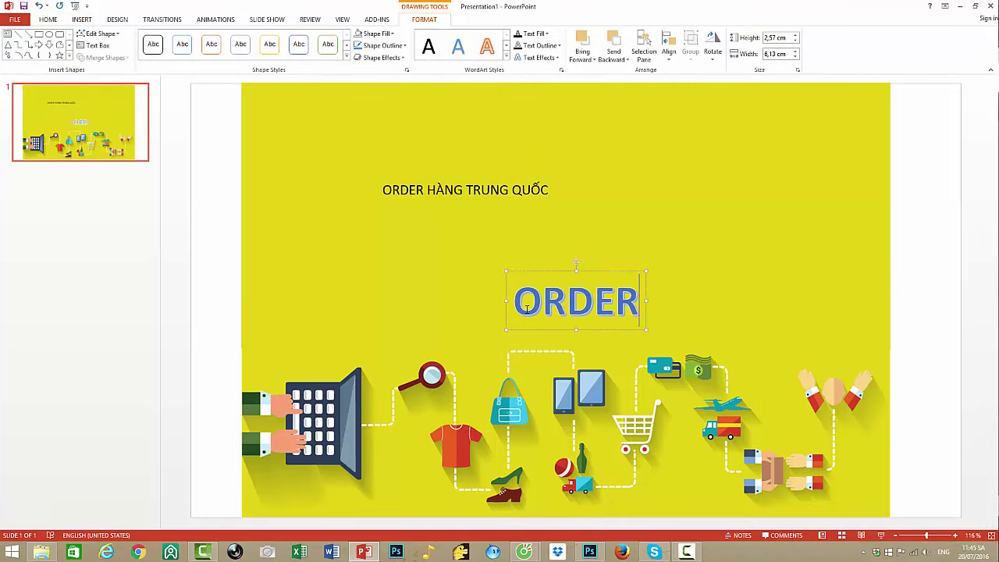
text( HÀNG TRUNG Q)
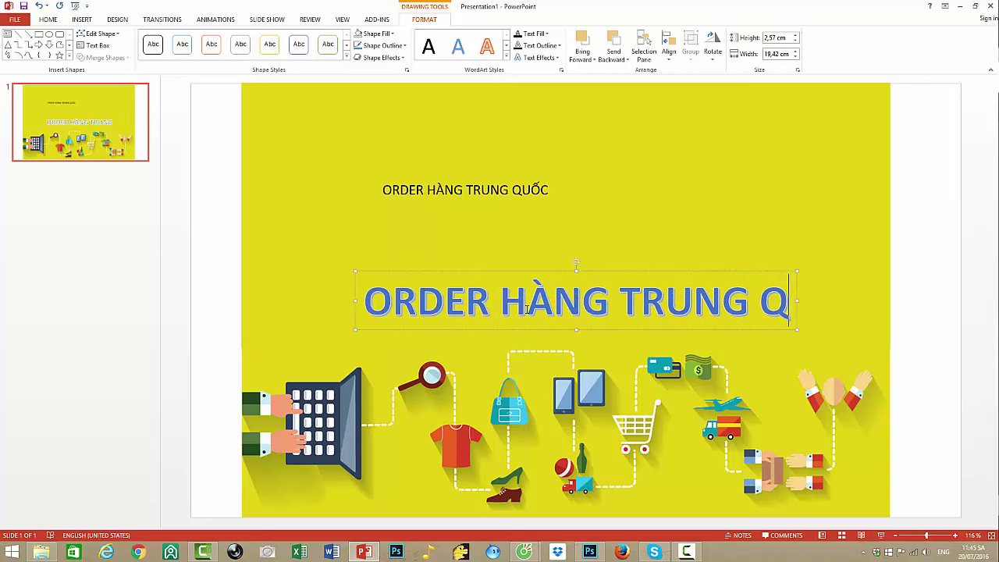
text(UỐC)
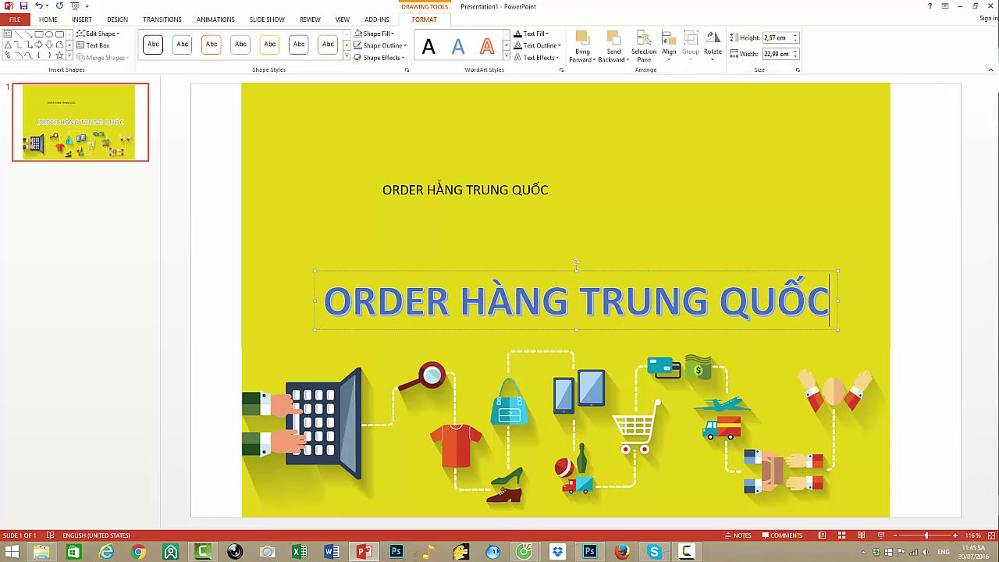
Delete the old small title text box and move the WordArt up near the slide top.
click(437, 187)
click(451, 176)
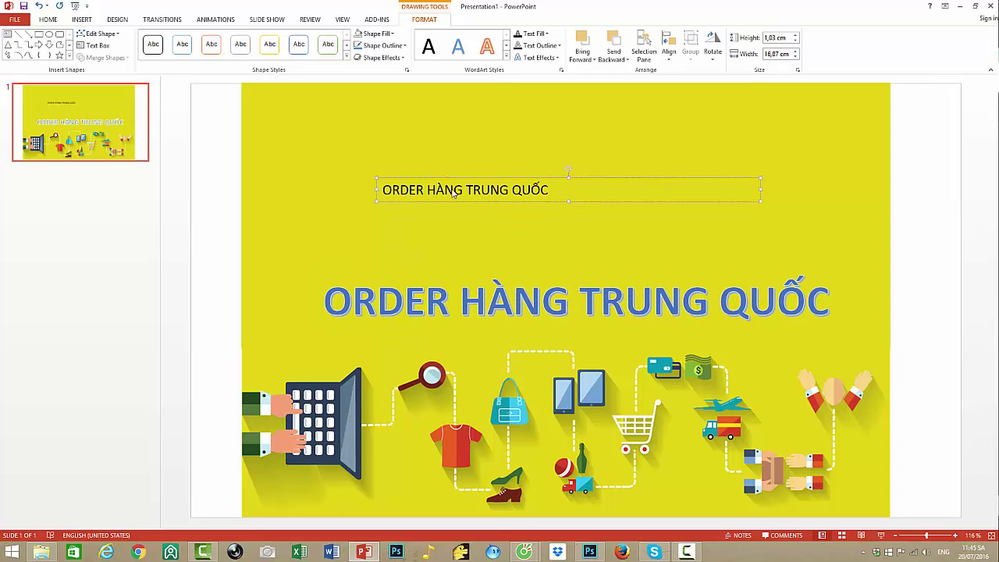
key(Delete)
click(486, 309)
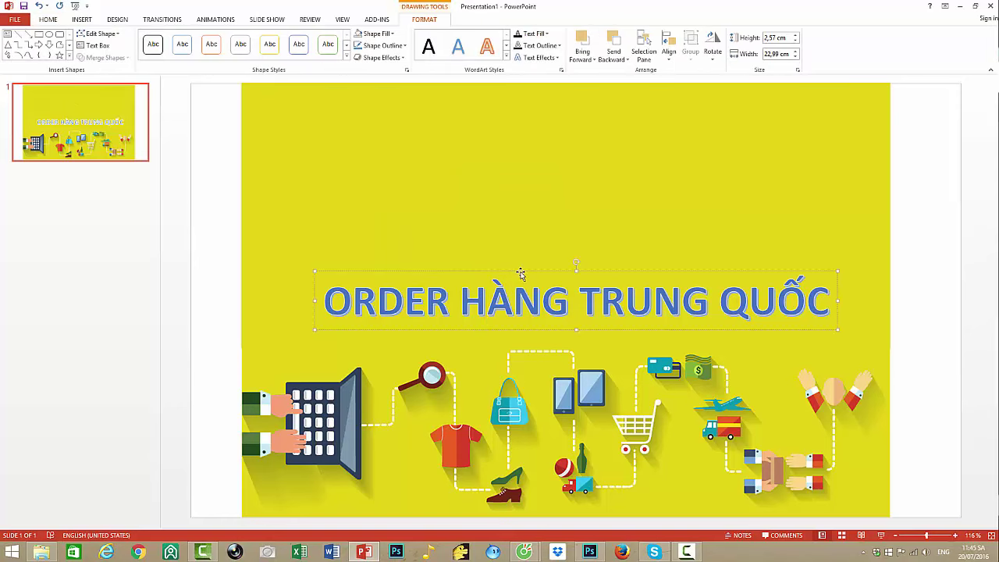
drag(520, 273, 514, 182)
click(480, 211)
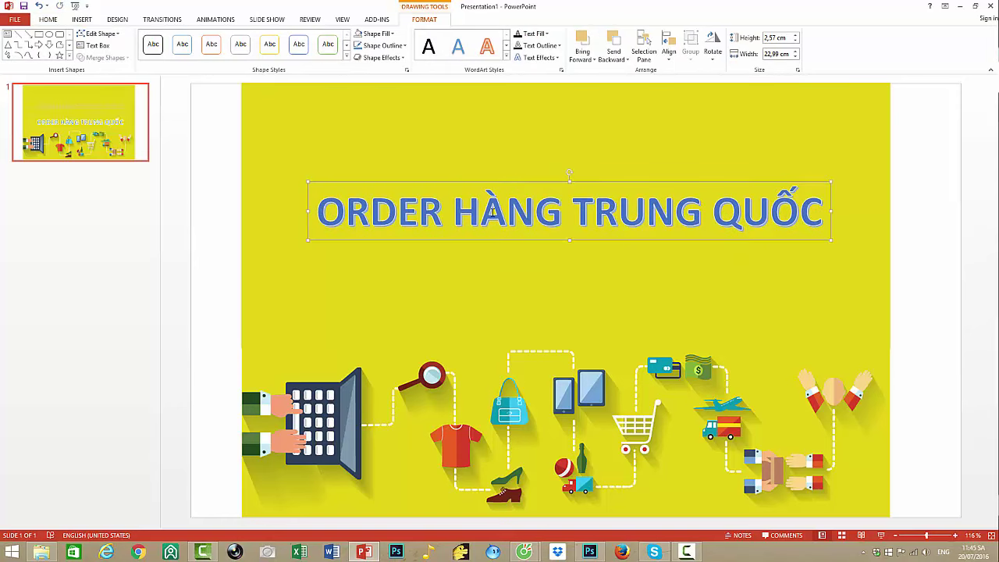
key(ctrl+a)
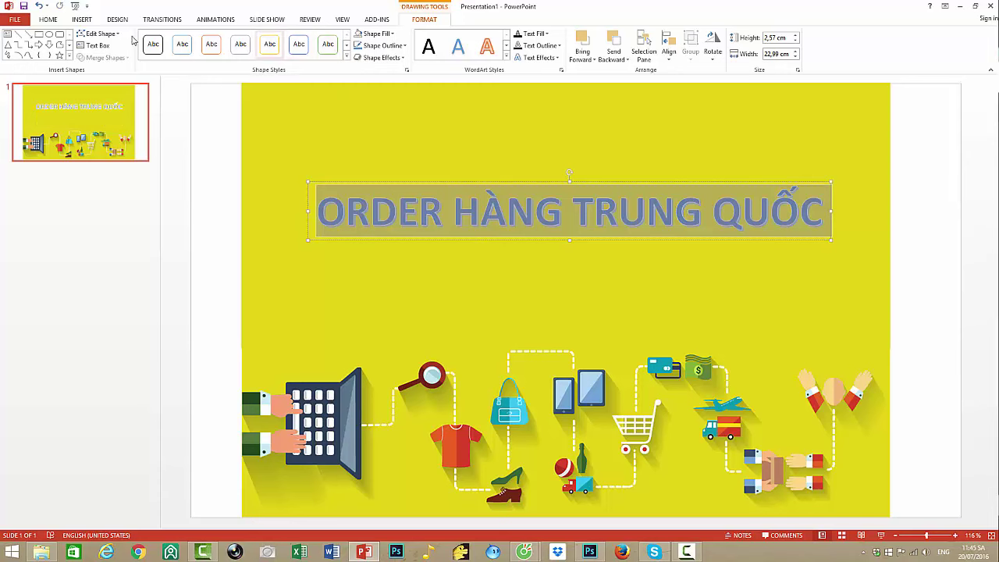
Set the title's font to Tahoma at 36 pt.
click(48, 20)
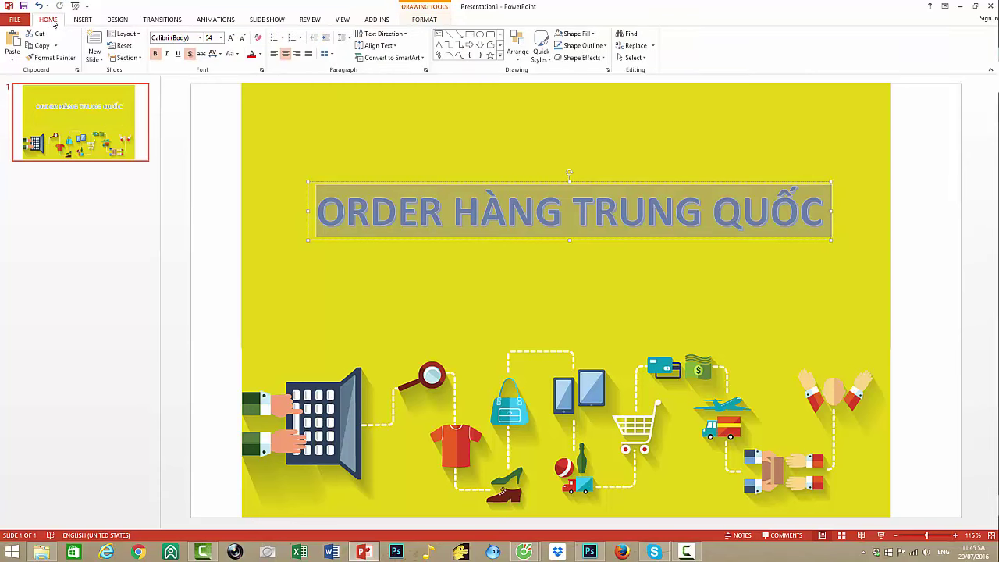
click(200, 38)
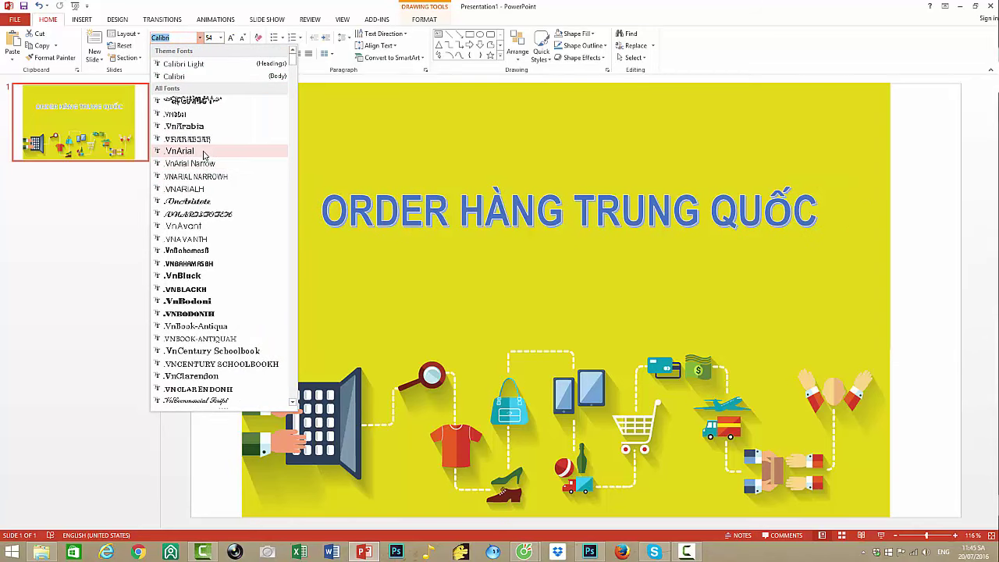
click(205, 153)
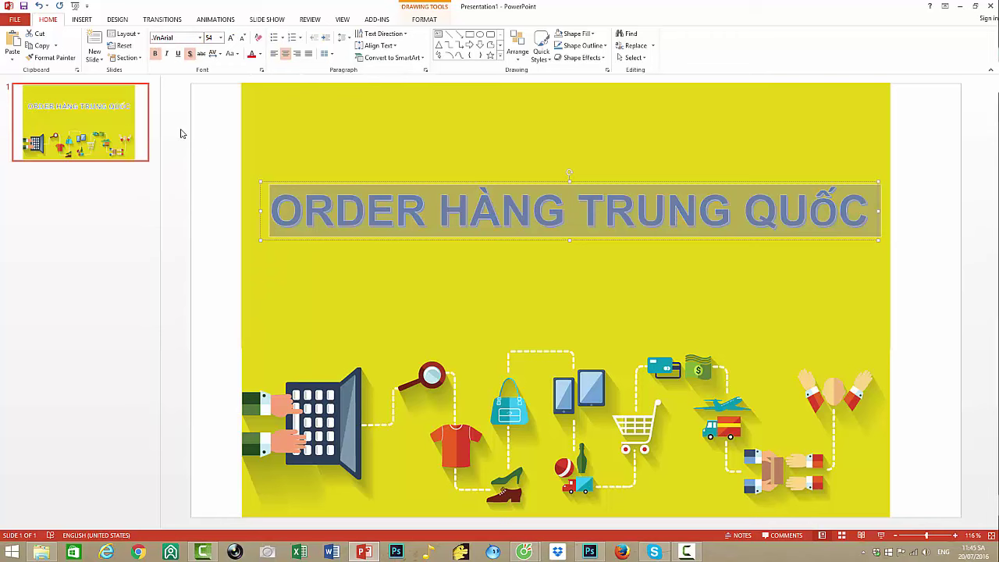
click(220, 39)
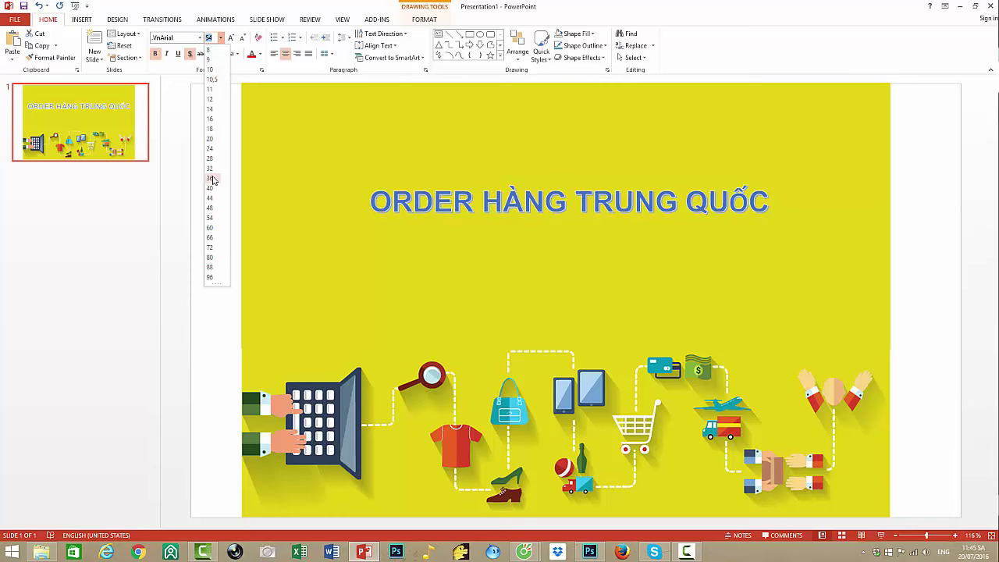
click(213, 179)
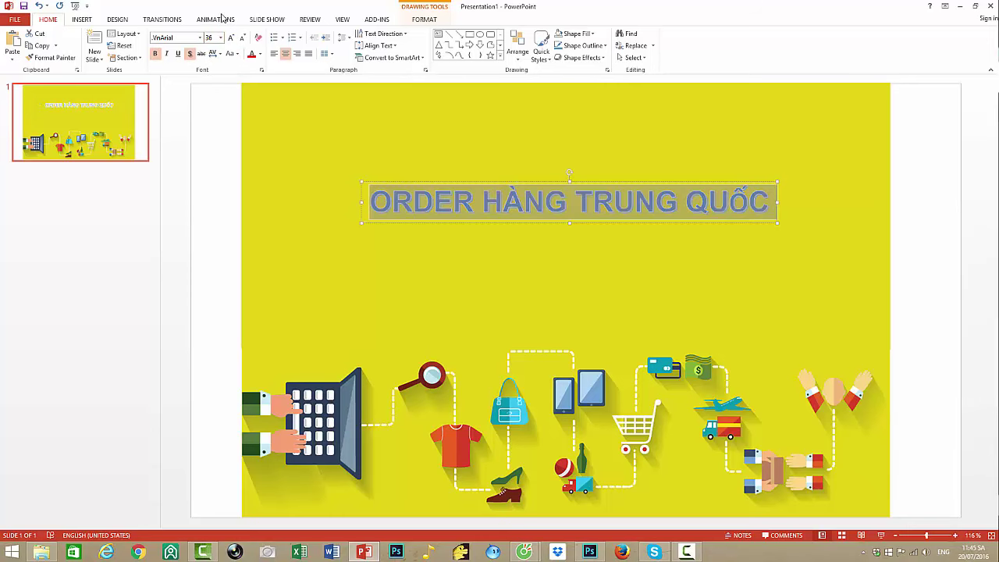
click(191, 39)
text(Tahoma)
key(Return)
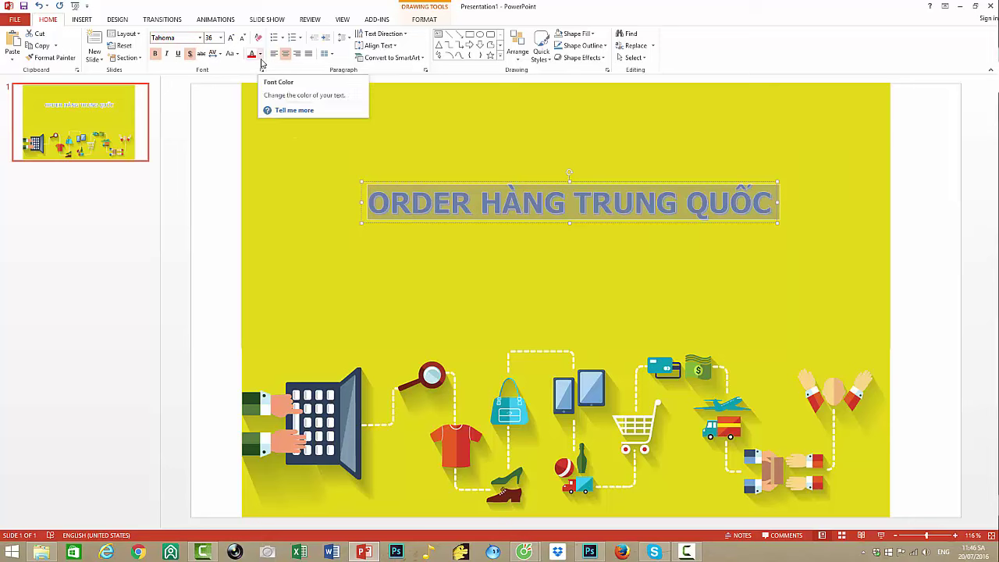
Make the entire title text white.
click(260, 58)
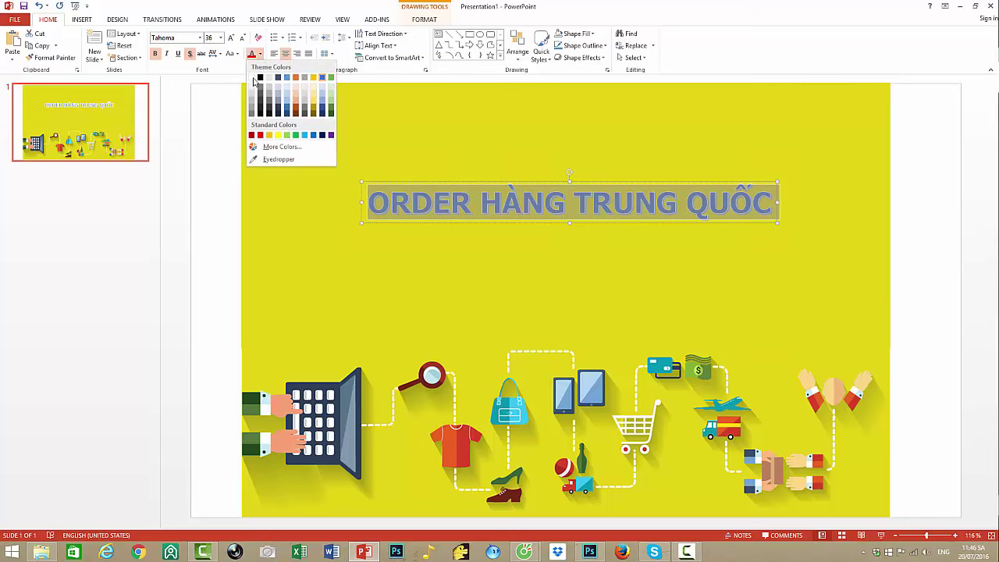
click(252, 78)
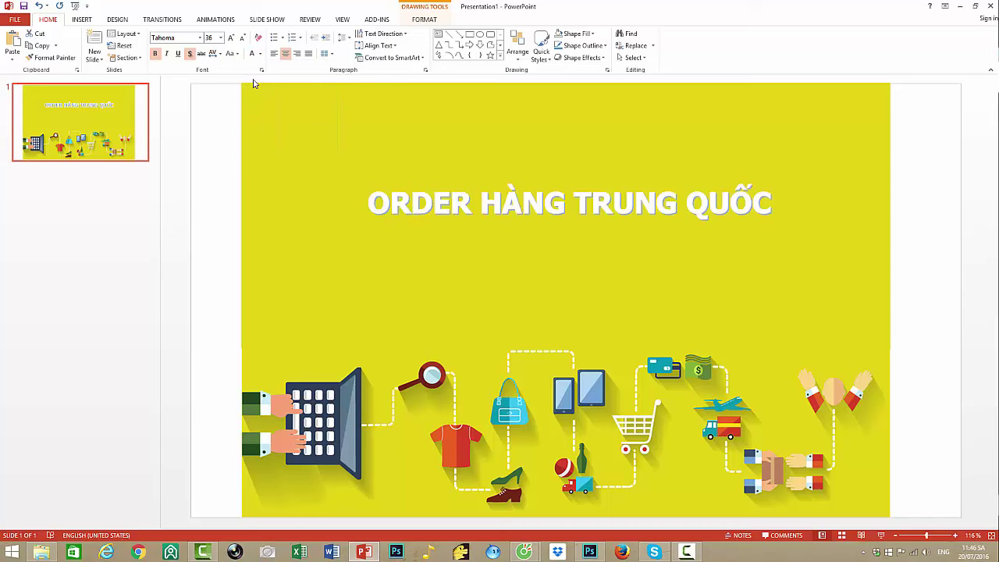
click(373, 247)
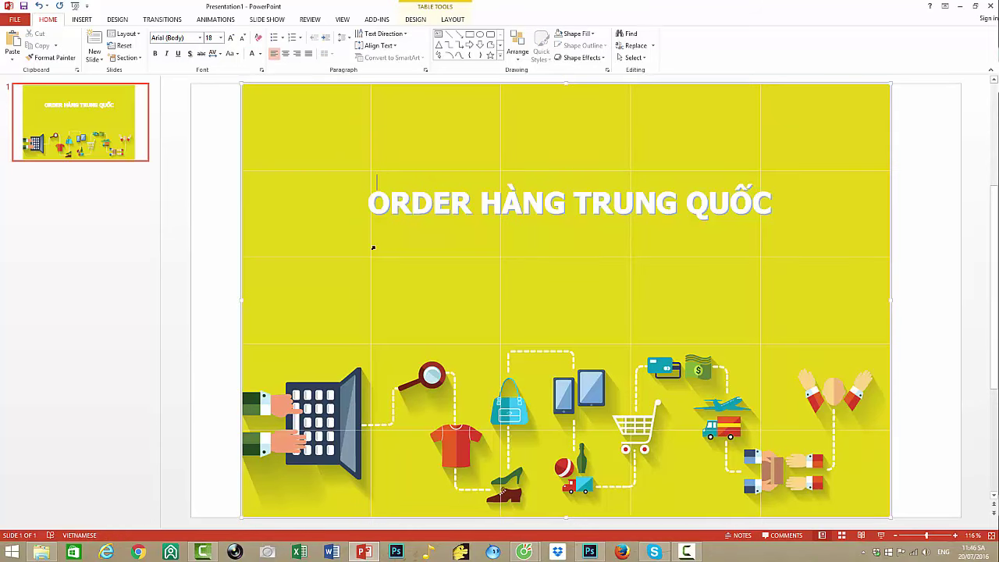
click(263, 54)
click(318, 99)
click(472, 207)
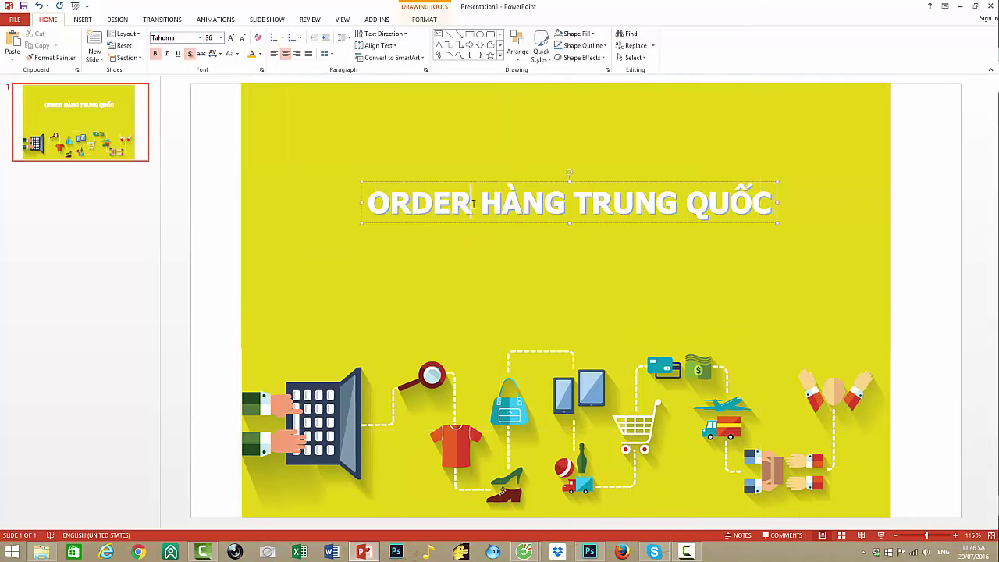
triple_click(473, 204)
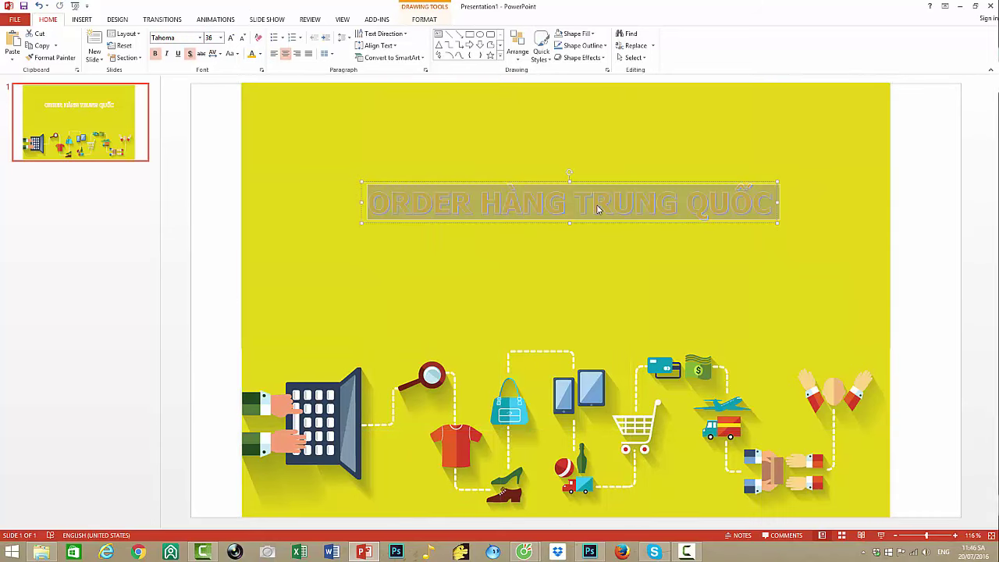
click(260, 54)
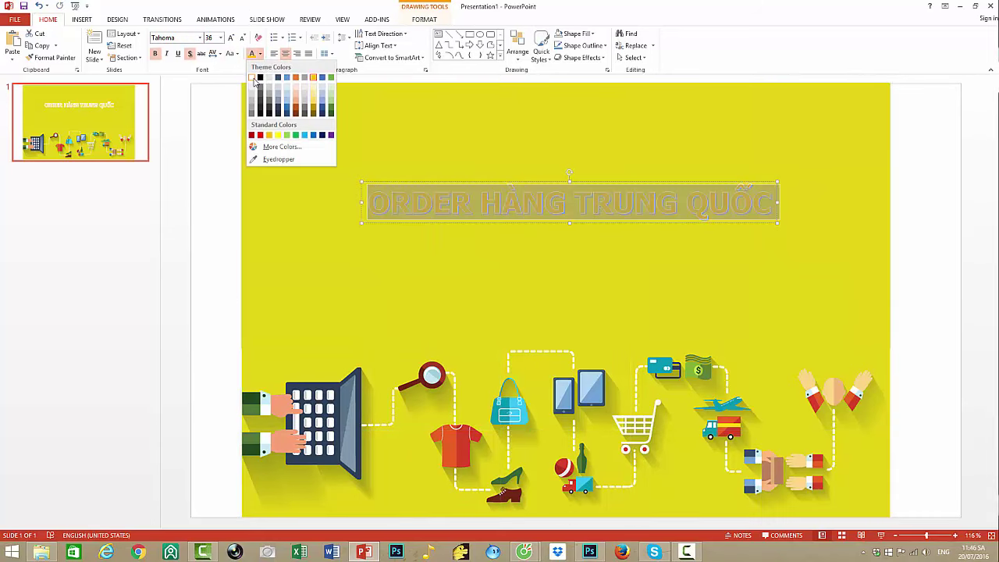
click(253, 79)
click(454, 281)
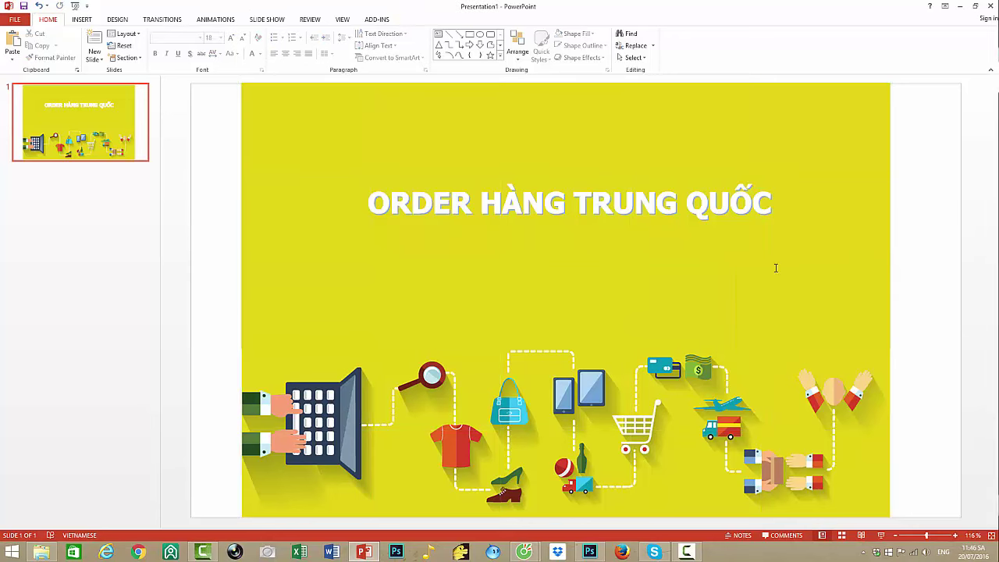
click(814, 279)
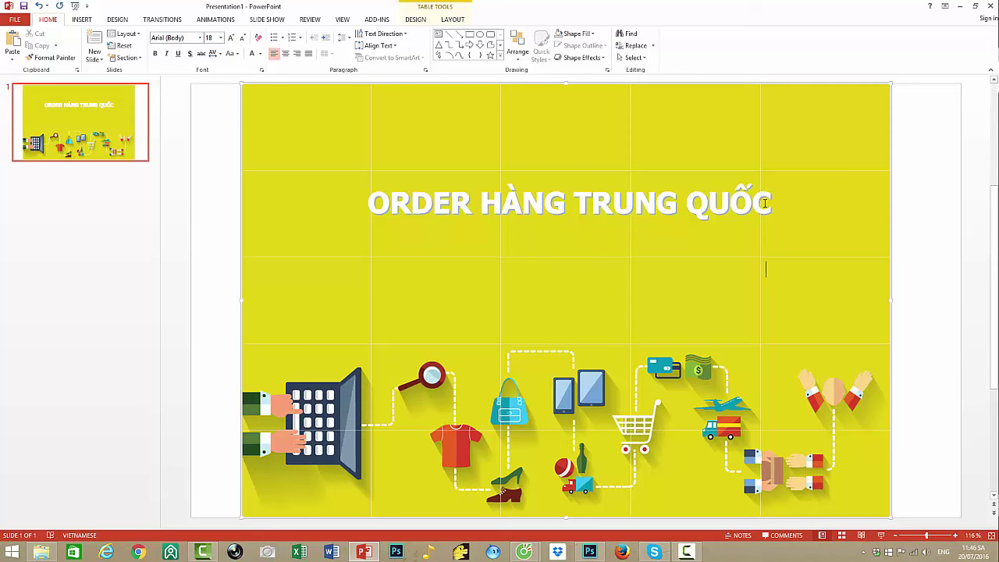
Tighten the character spacing of the title's letters.
click(451, 202)
key(ctrl+a)
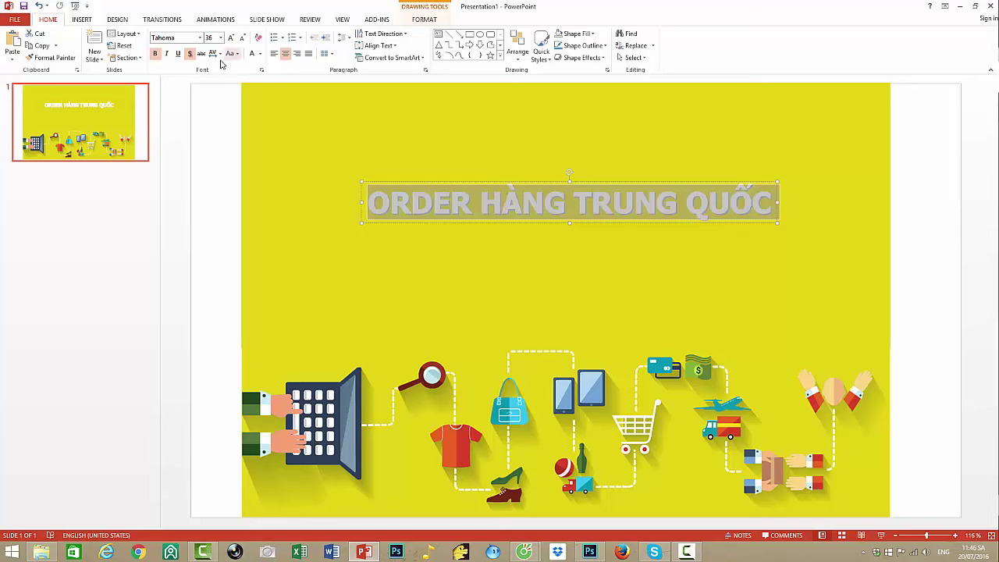
click(218, 54)
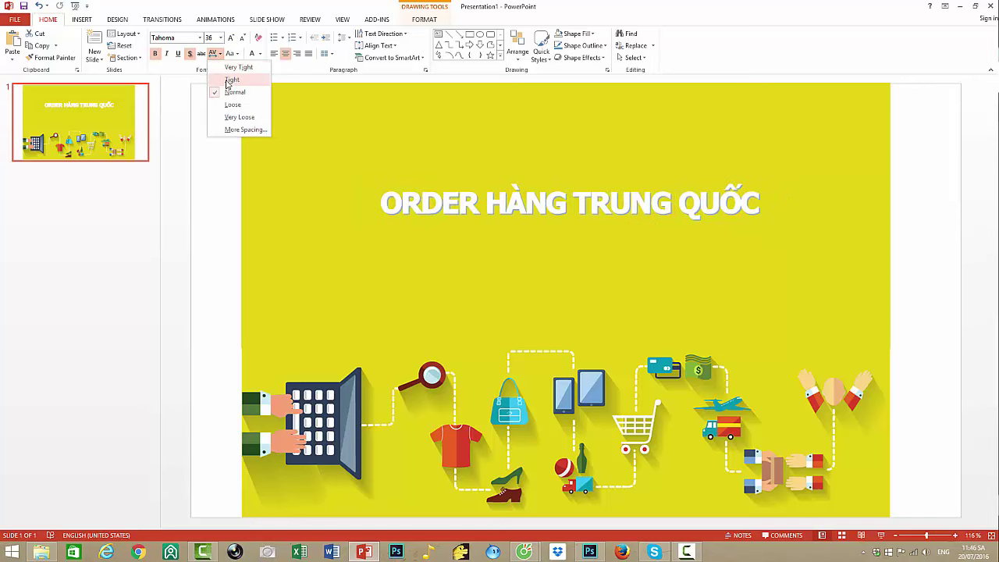
click(231, 80)
Centre the title horizontally and nudge it slightly higher on the slide.
click(618, 311)
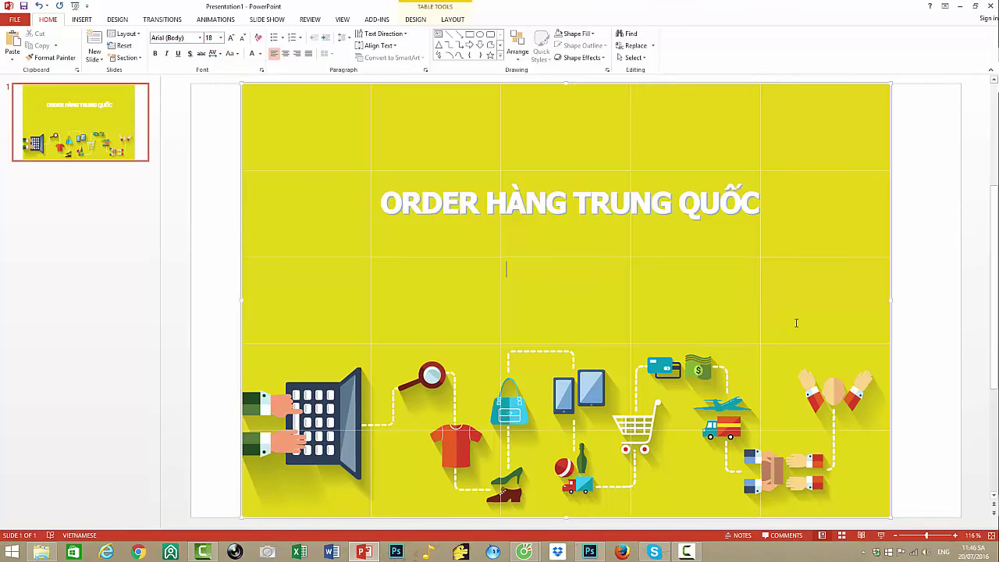
click(555, 192)
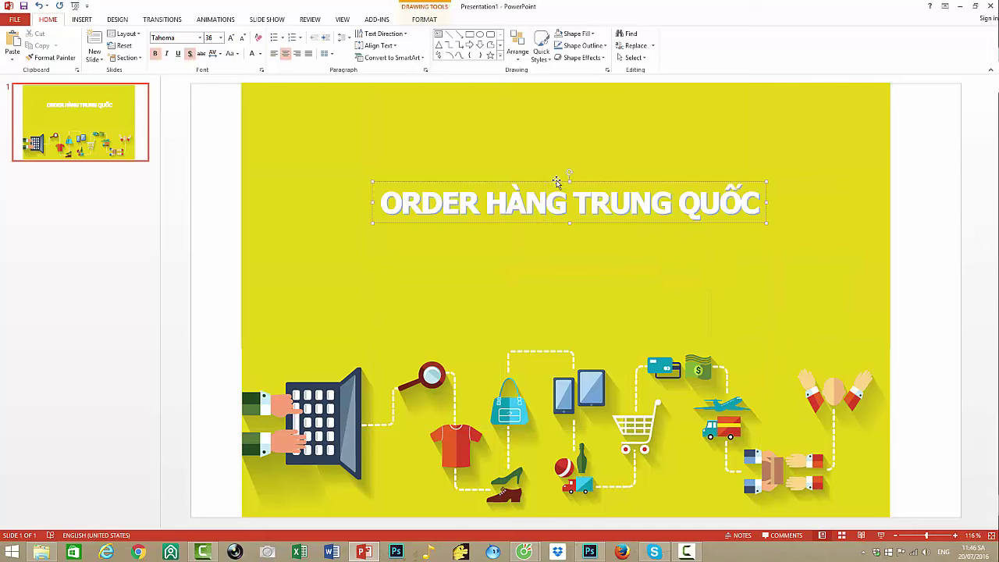
drag(558, 180, 555, 180)
click(634, 287)
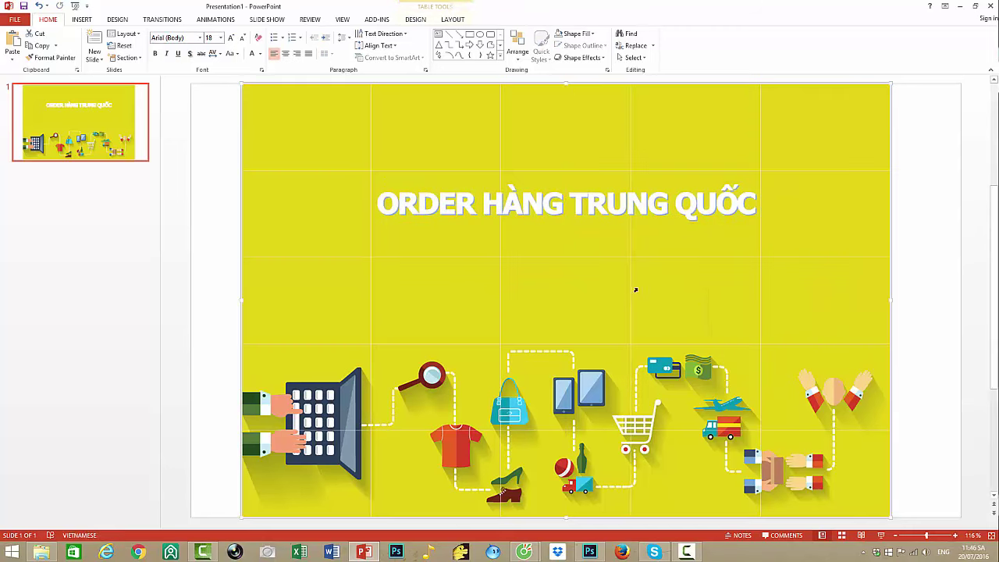
click(566, 204)
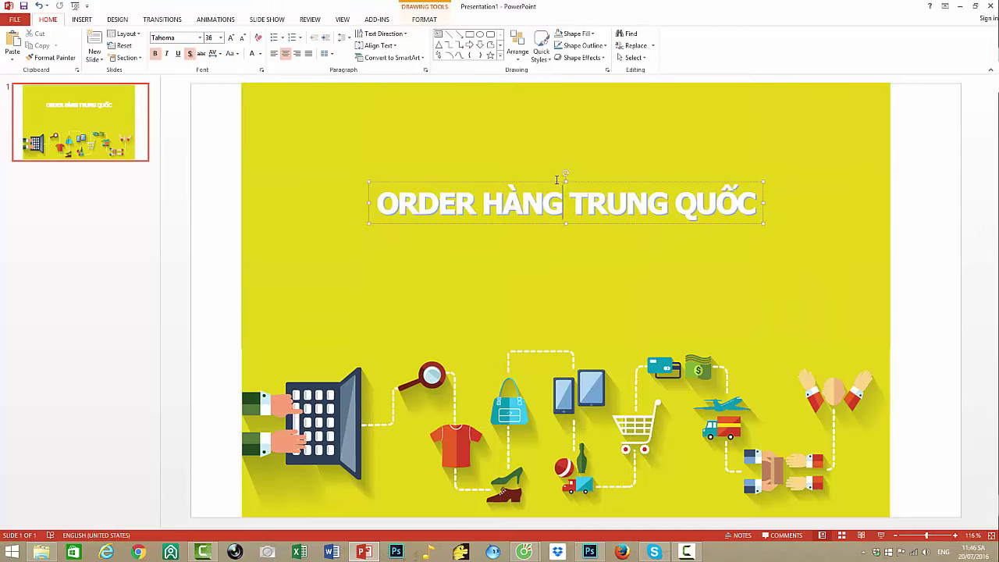
drag(546, 181, 546, 174)
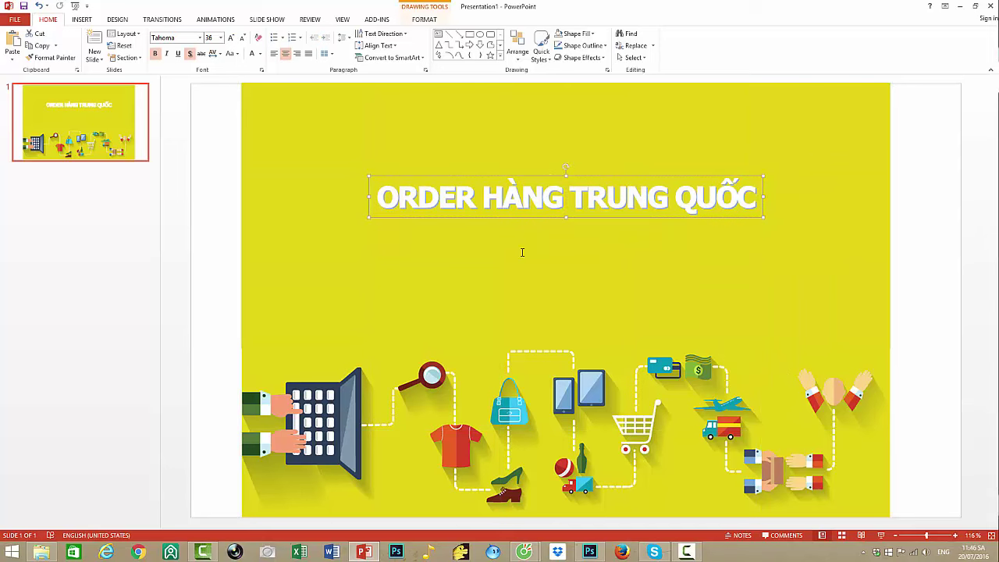
click(520, 279)
click(530, 204)
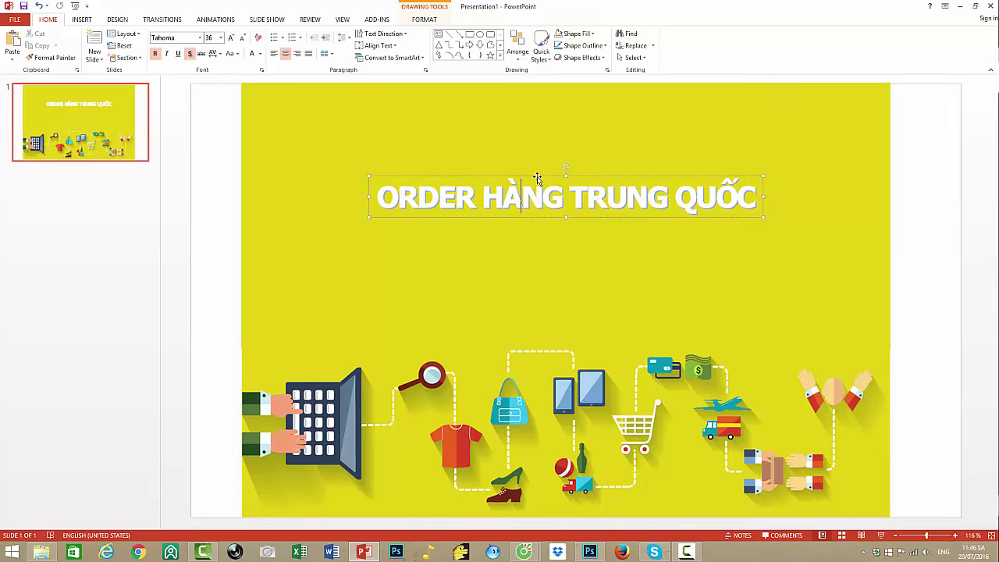
drag(540, 175, 538, 170)
click(830, 277)
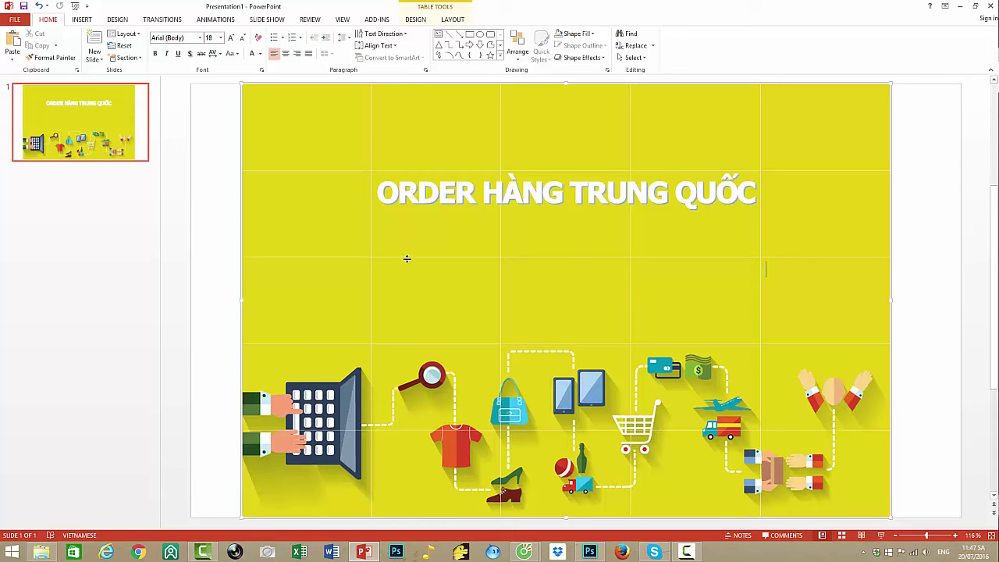
Add a text box below the title reading 'Taobao, 1688, Tmall'.
click(438, 36)
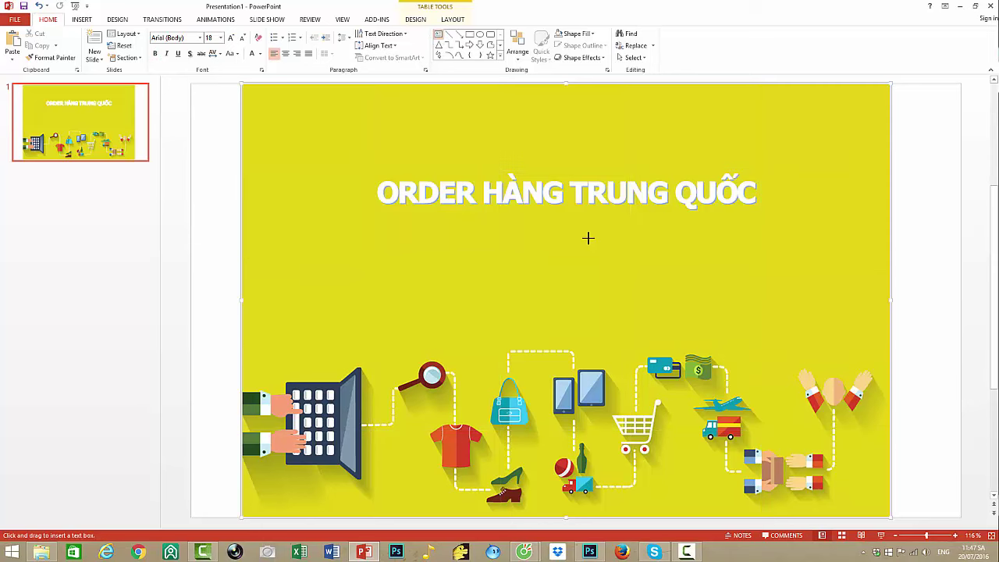
drag(414, 225, 763, 282)
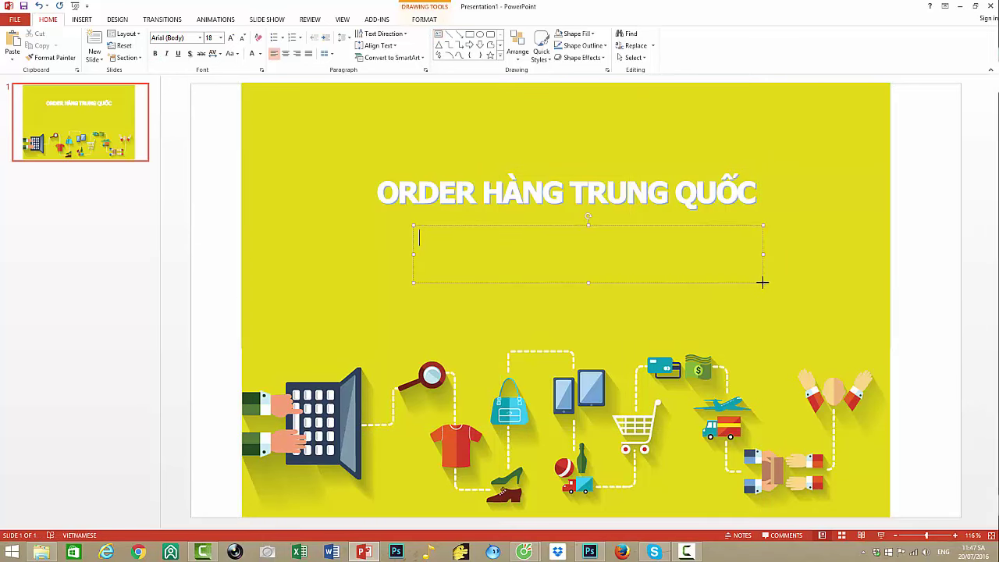
text(Taobao)
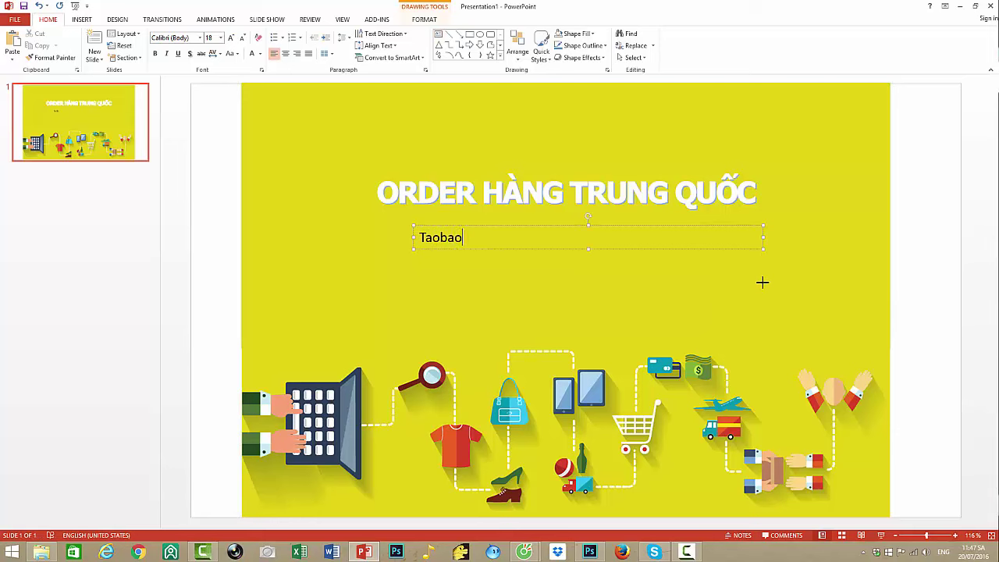
text(, 1)
text(688, Tm)
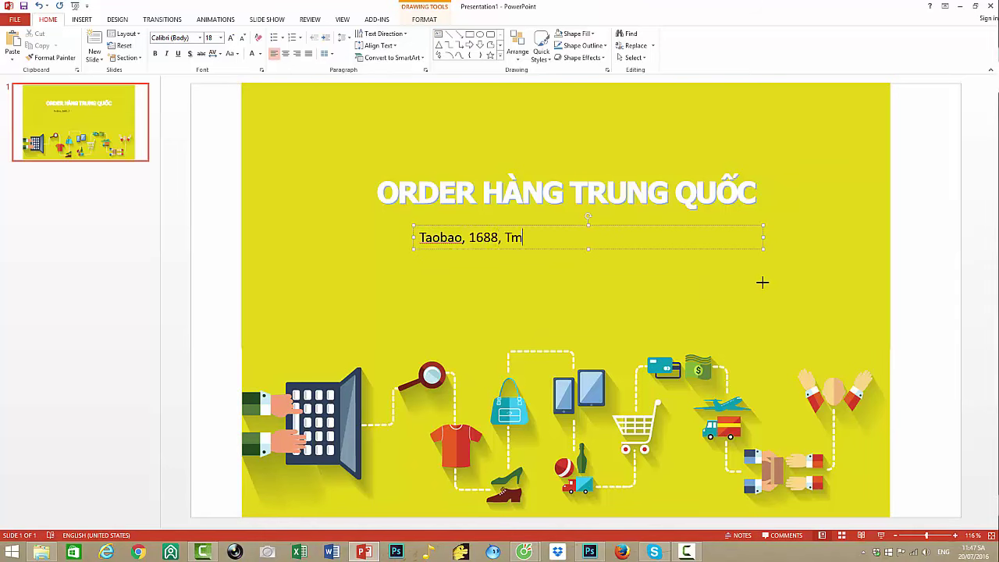
text(all)
key(ctrl+a)
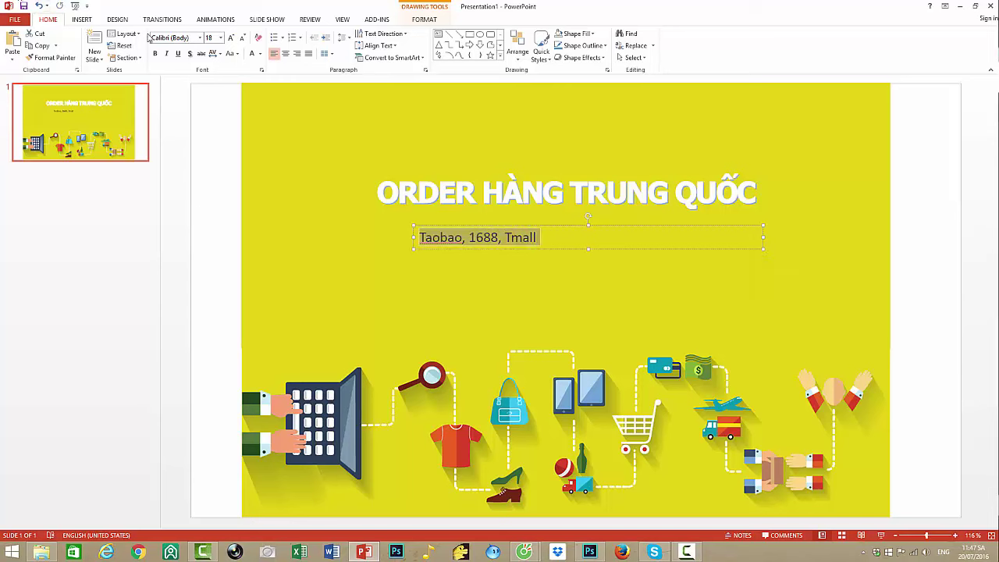
Make the subtitle 28 pt, bold and dark, centred beneath the title.
click(221, 37)
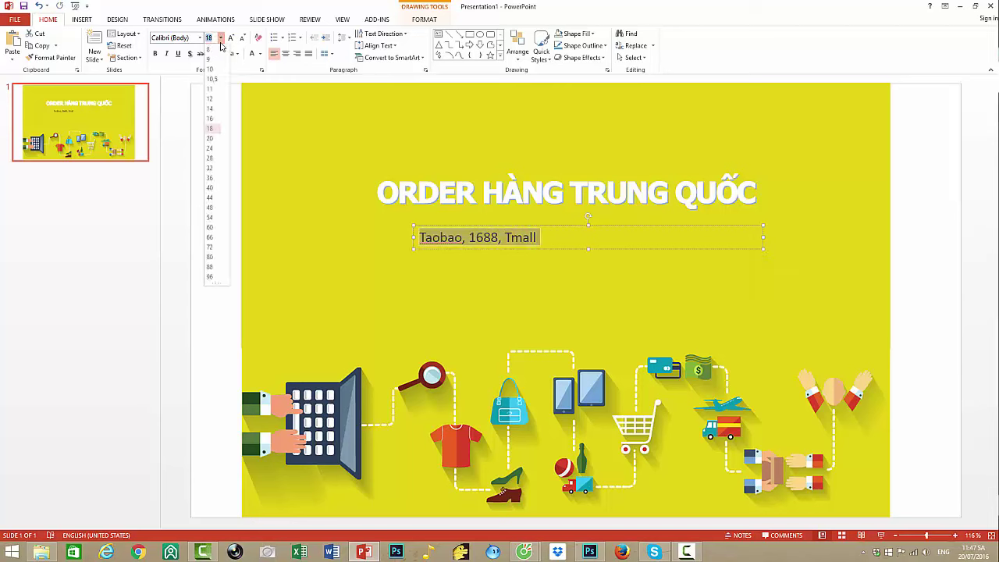
click(211, 158)
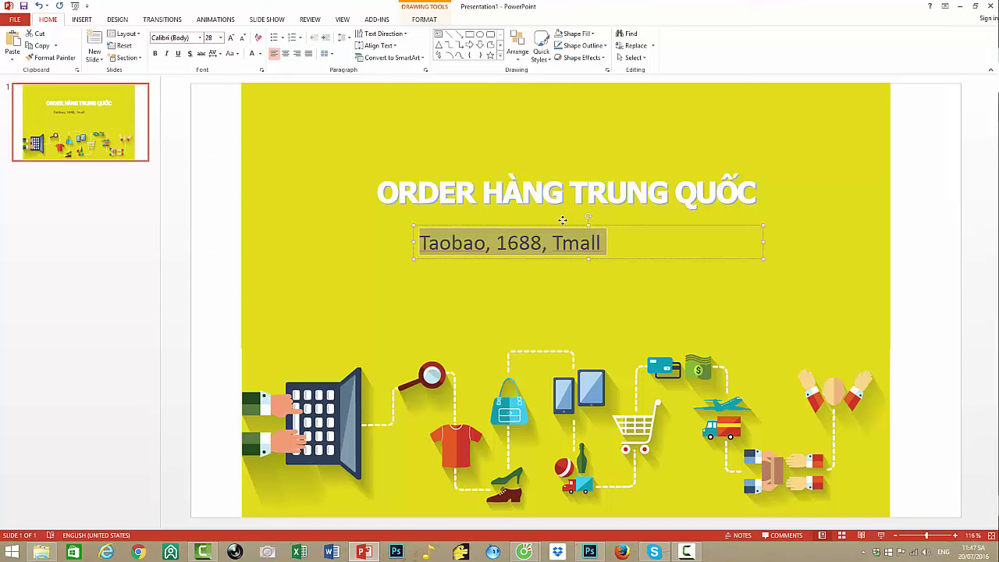
drag(525, 218, 577, 208)
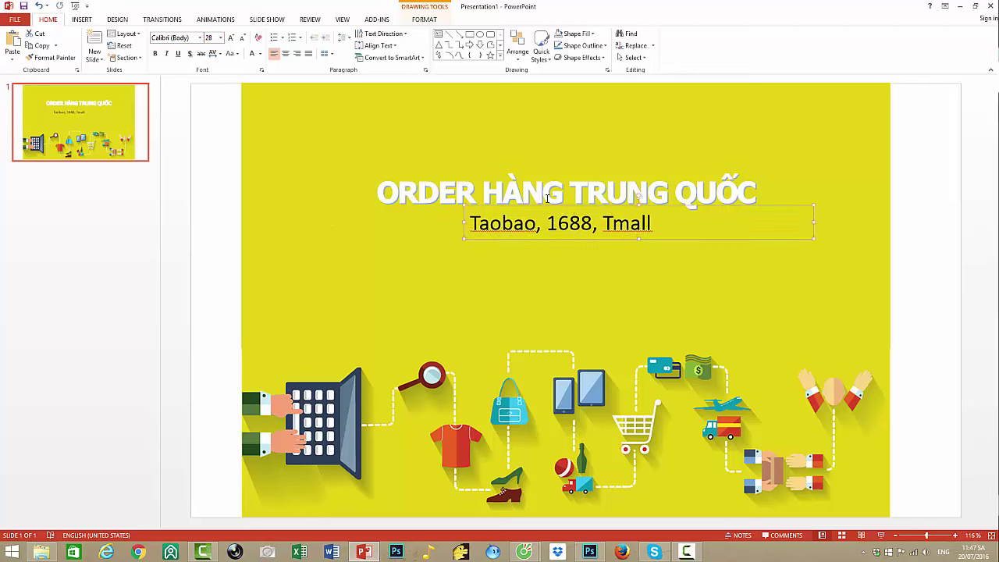
click(155, 53)
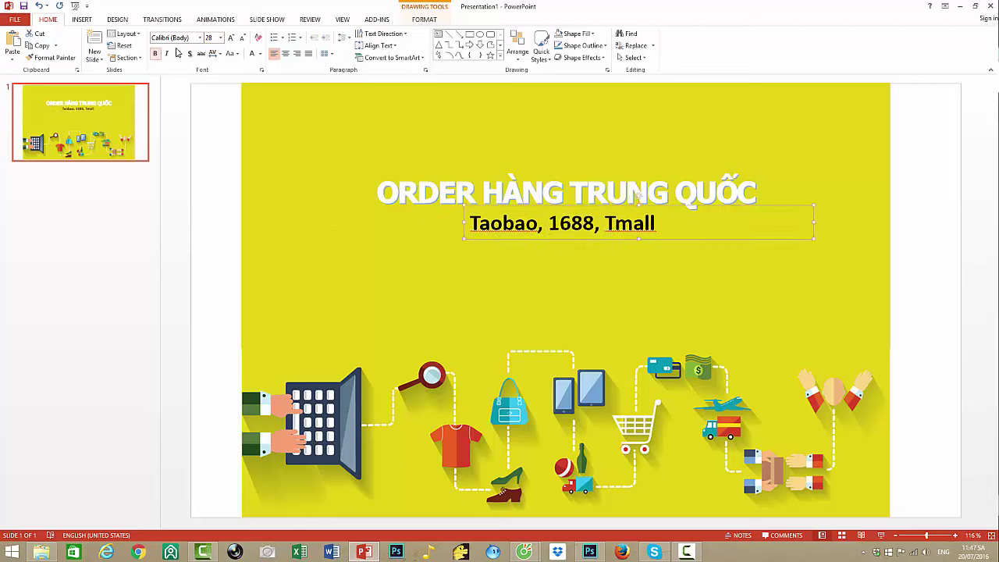
click(261, 53)
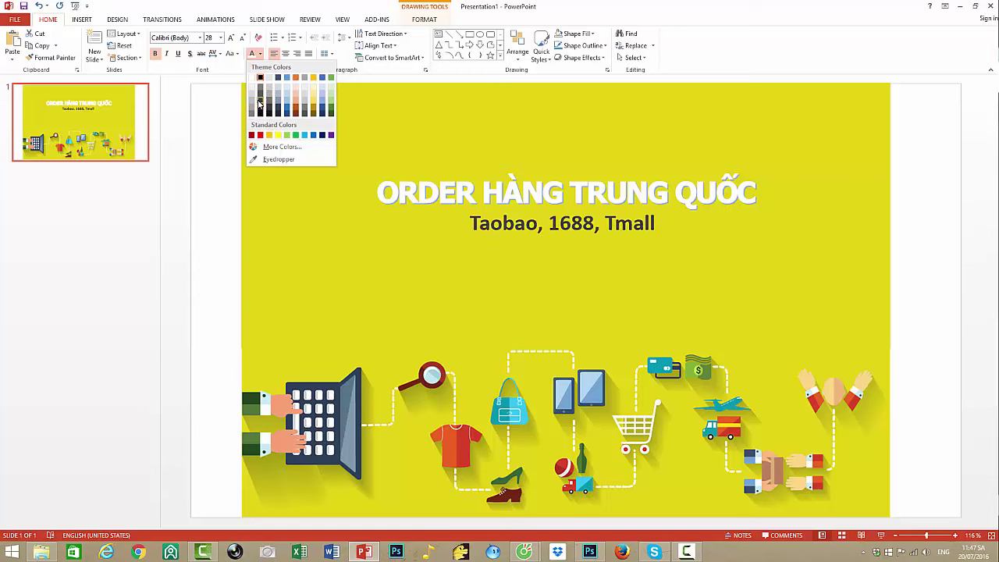
click(260, 95)
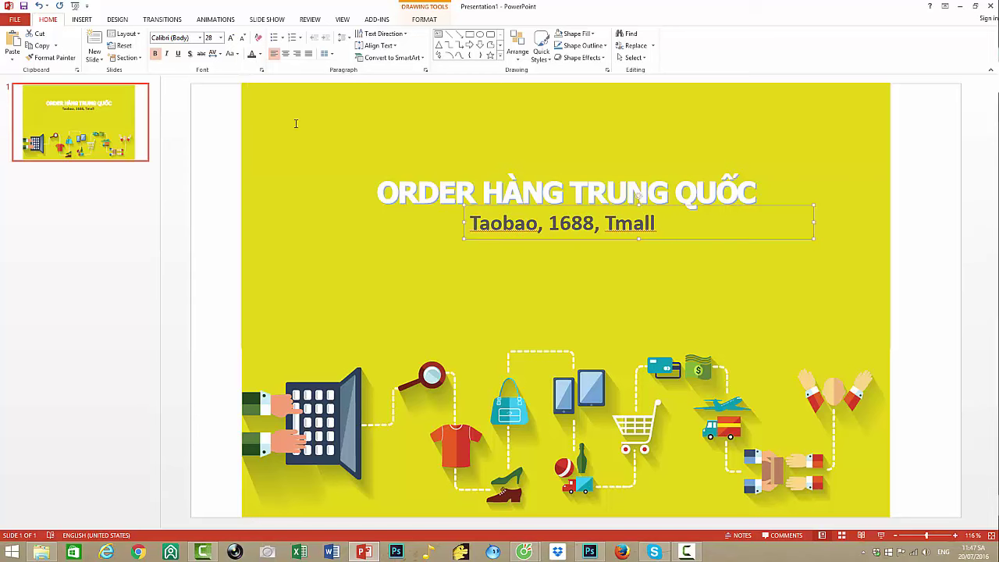
click(377, 270)
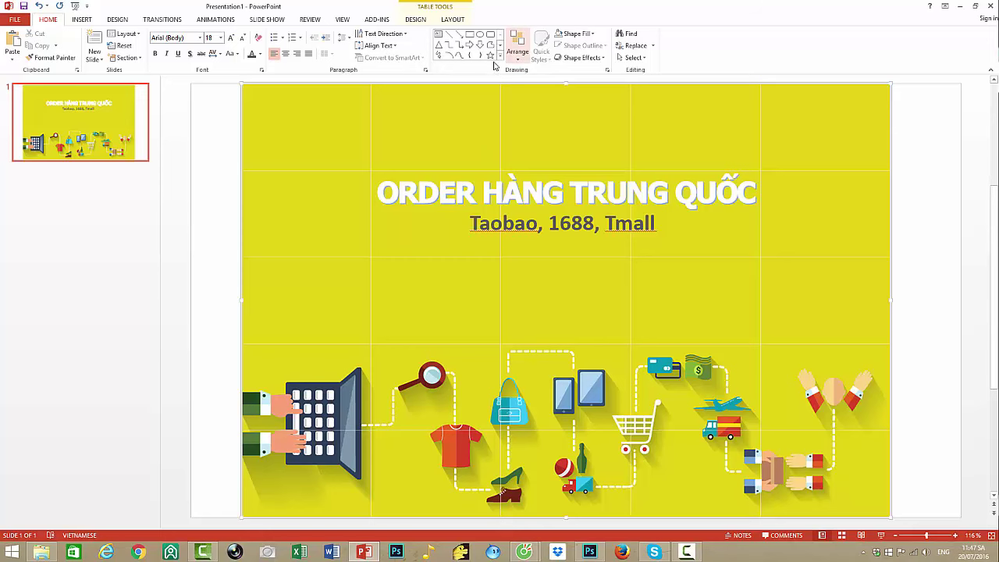
click(439, 35)
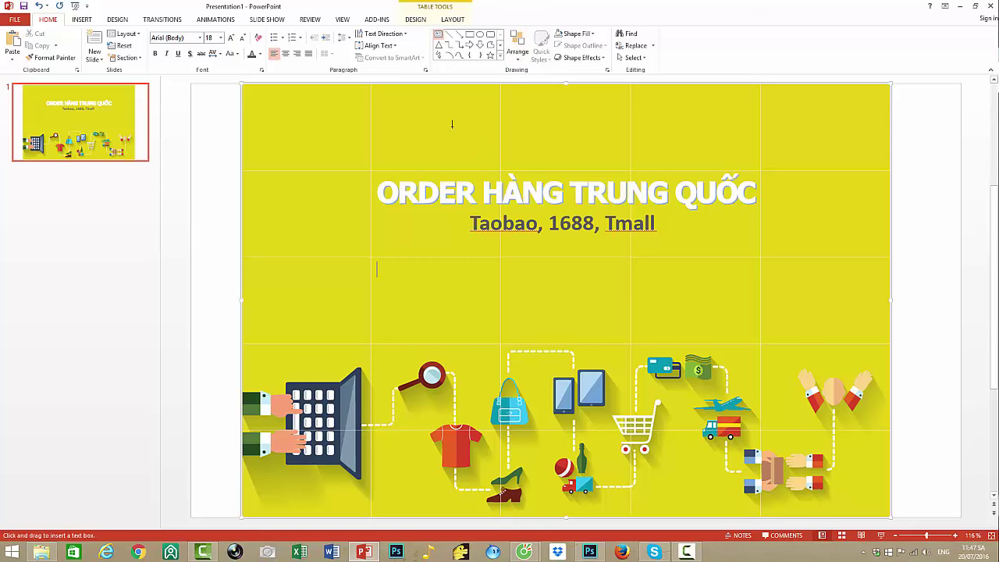
click(79, 18)
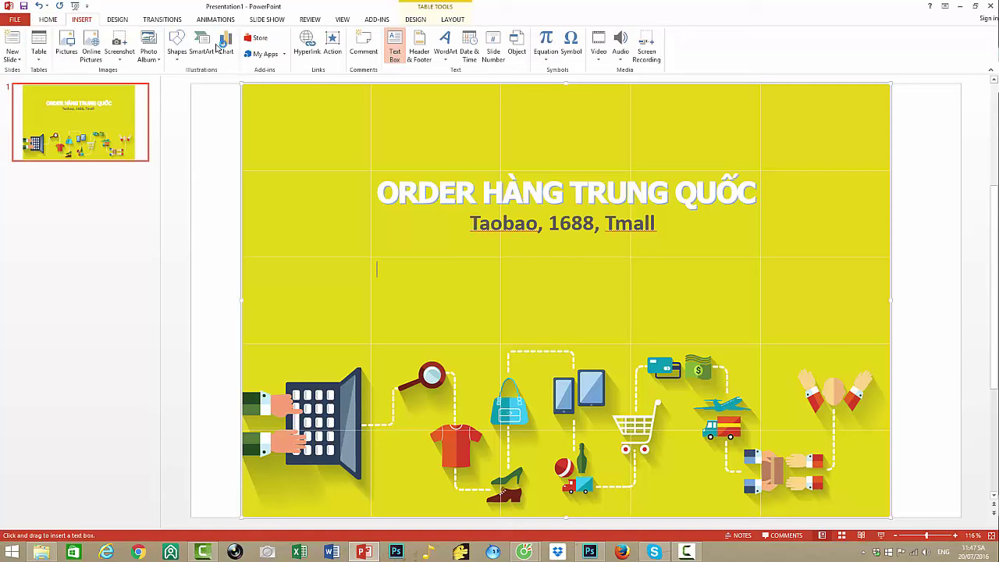
click(441, 46)
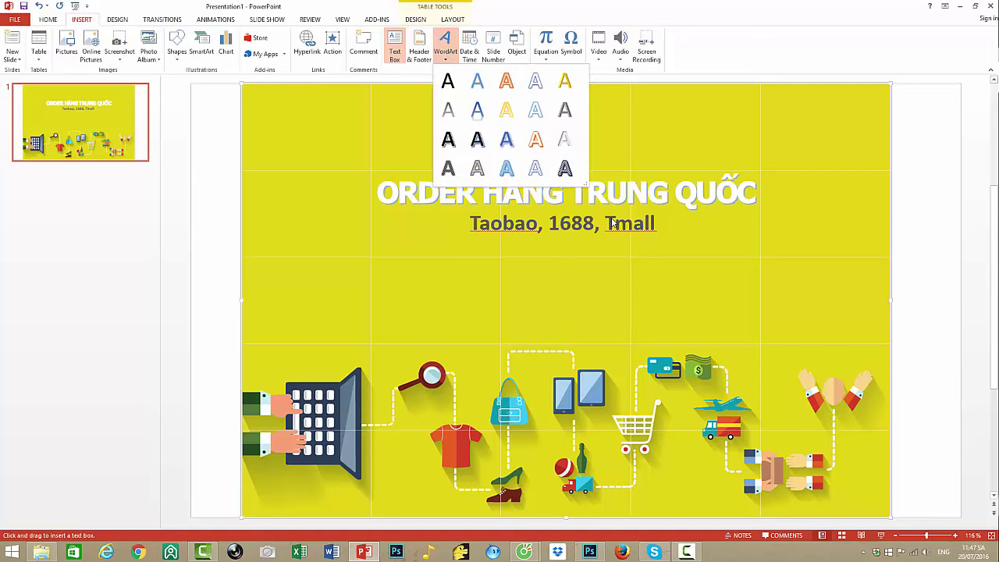
click(505, 141)
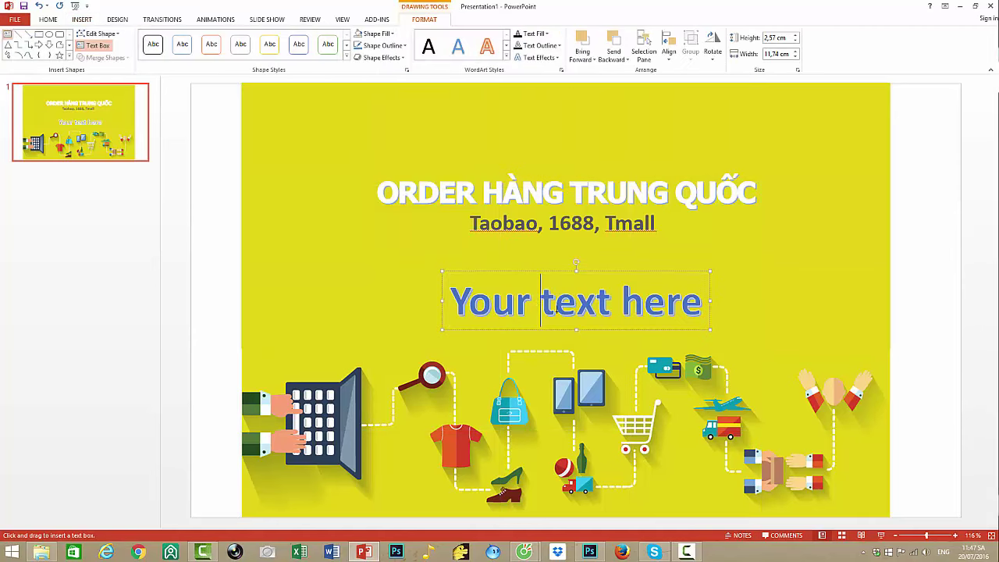
triple_click(557, 310)
text(Ho)
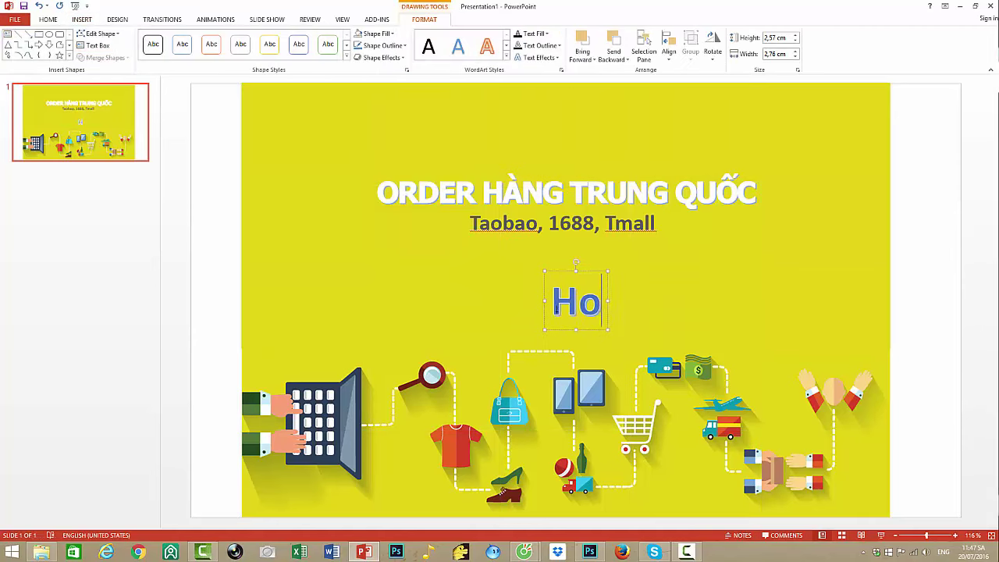
text(il)
key(BackSpace)
key(BackSpace)
text(tline: )
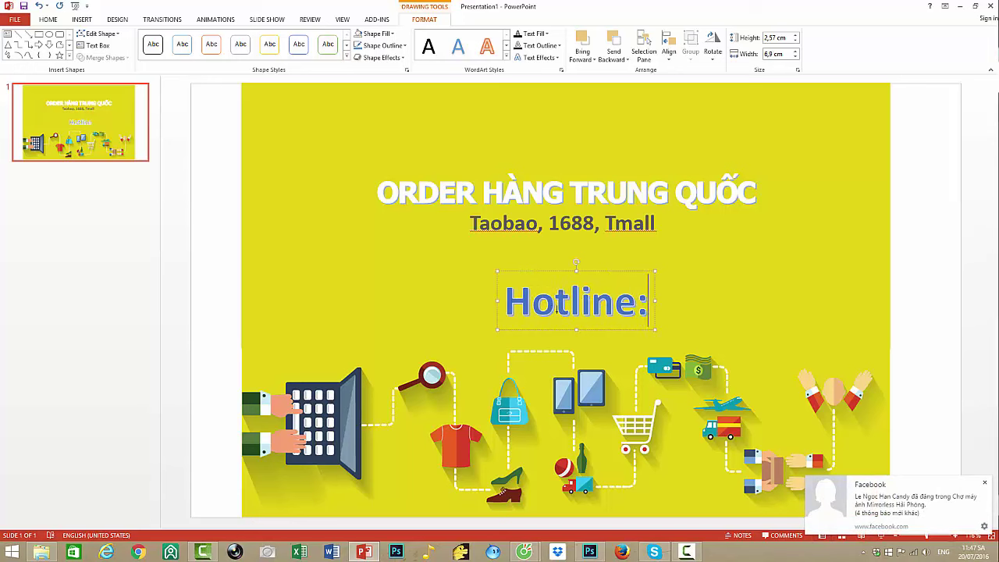
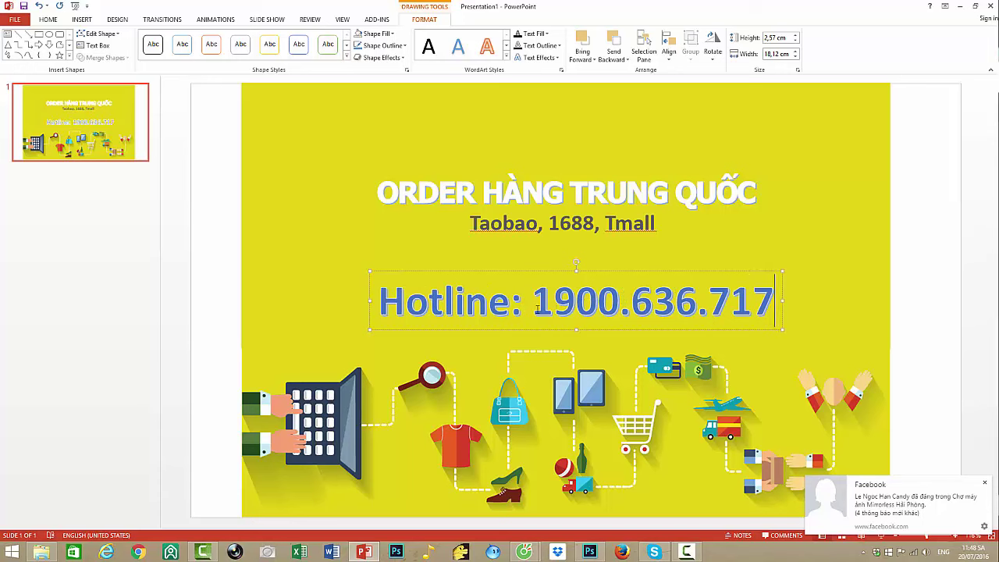
key(ctrl+a)
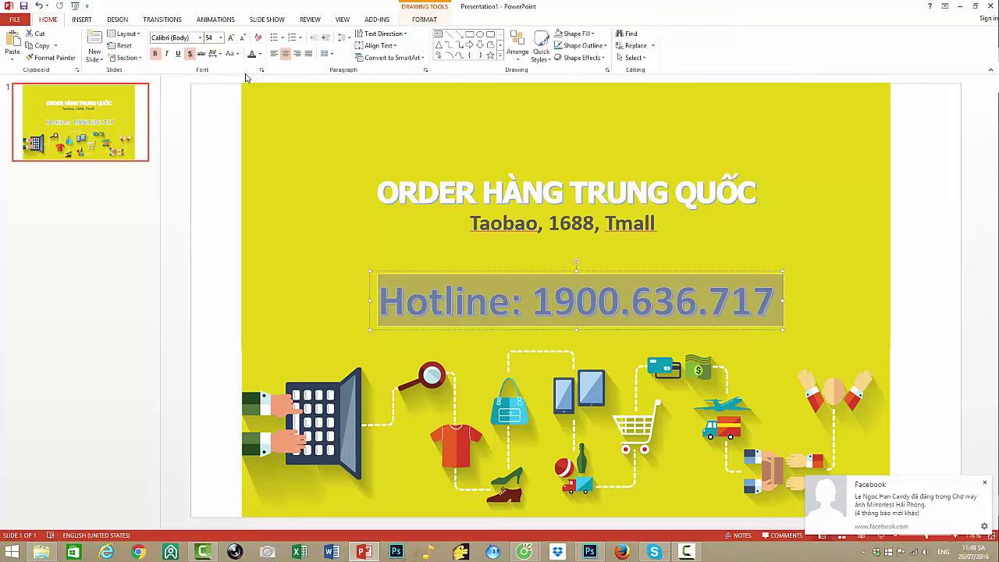
Set the Hotline text to 24 pt and move it up and right below the subtitle.
click(220, 37)
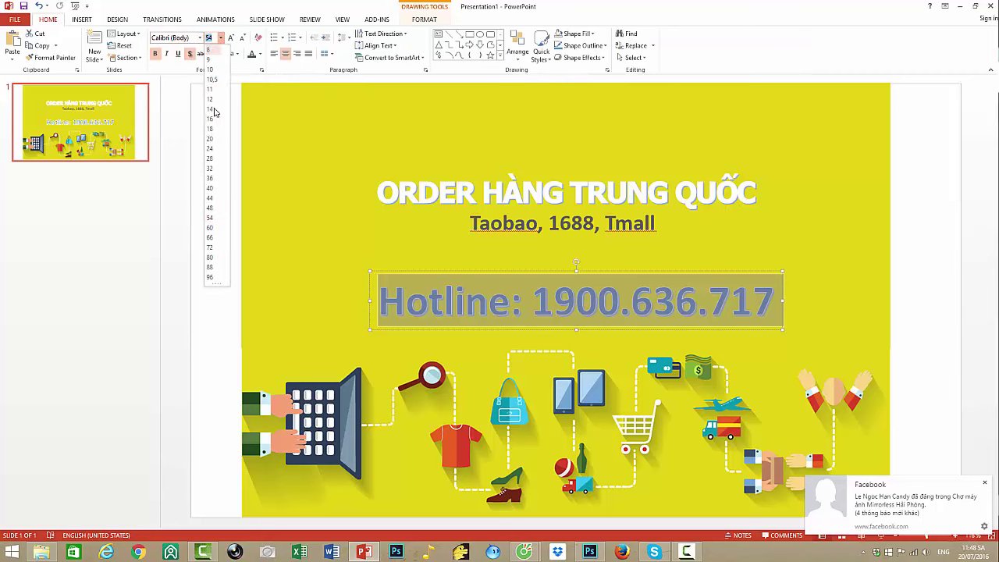
click(218, 150)
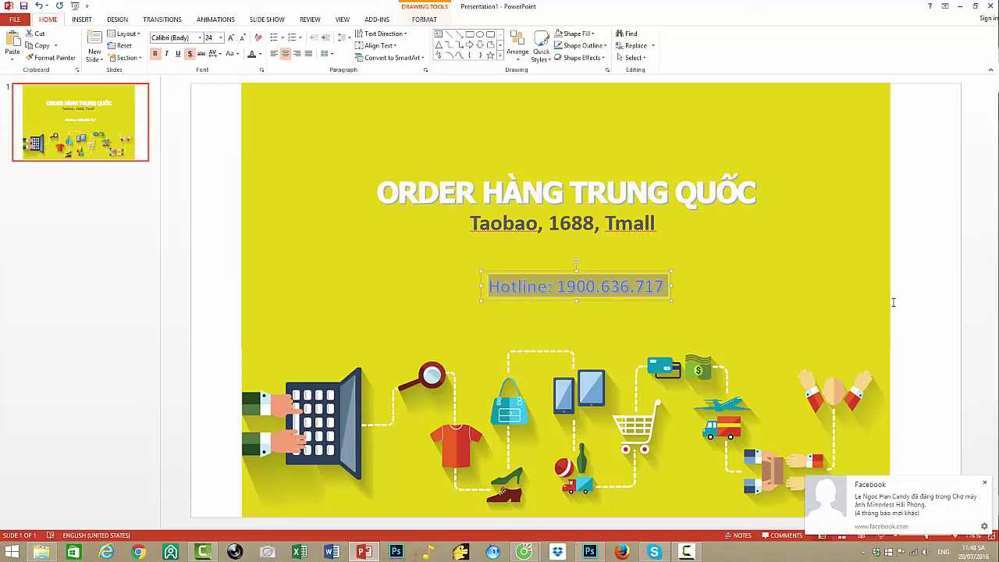
click(828, 269)
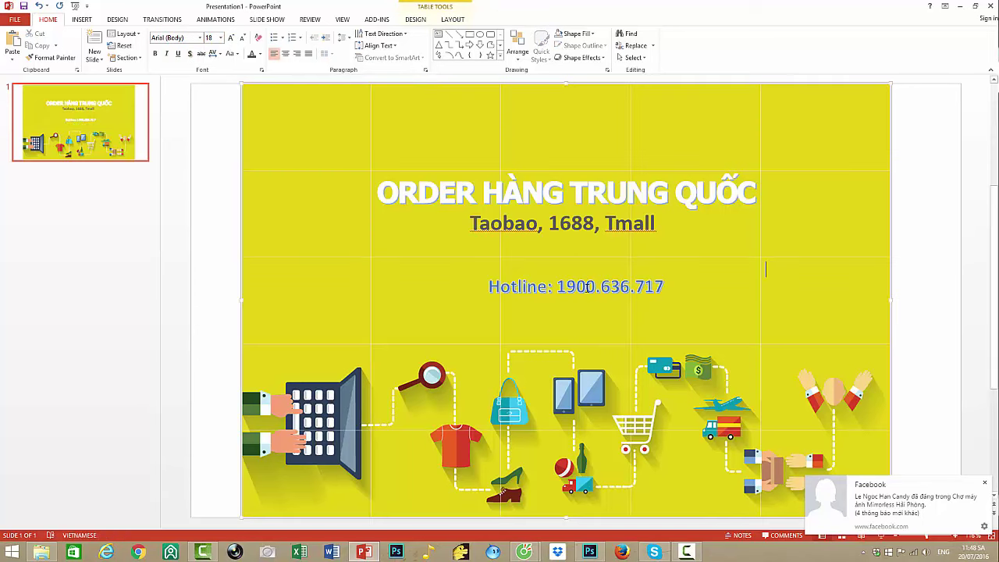
click(543, 283)
drag(556, 272, 595, 254)
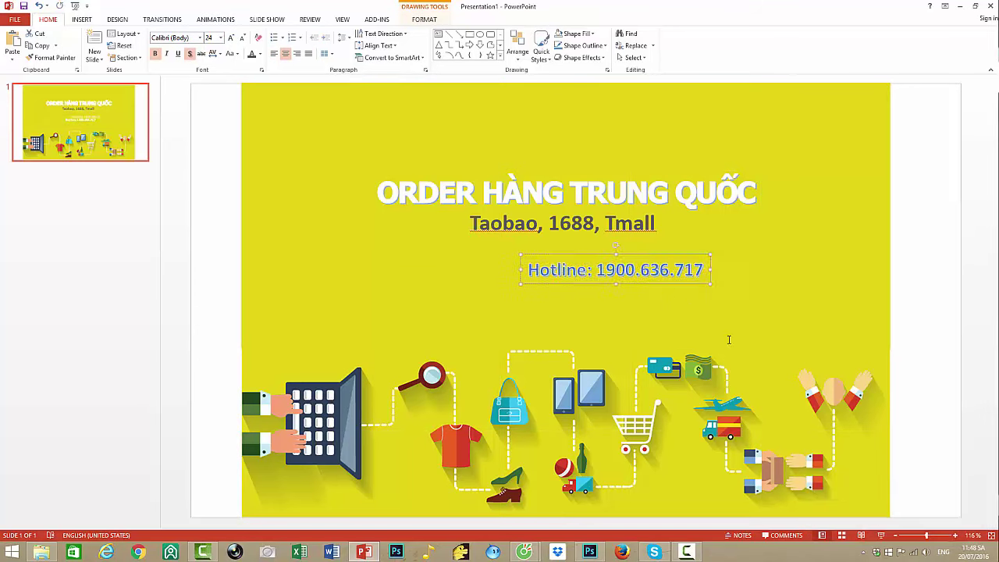
click(929, 295)
click(454, 298)
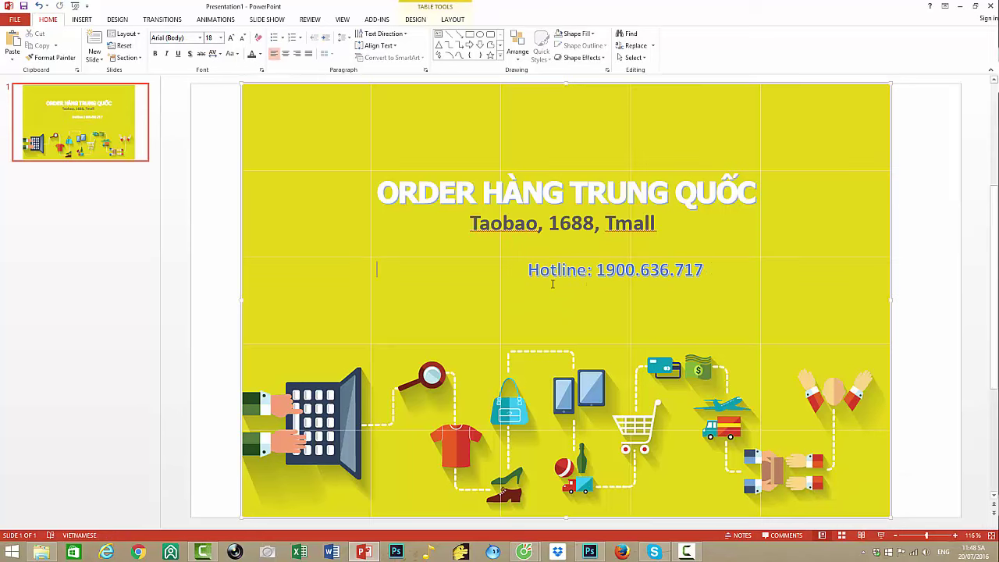
Make the Hotline text white.
click(556, 271)
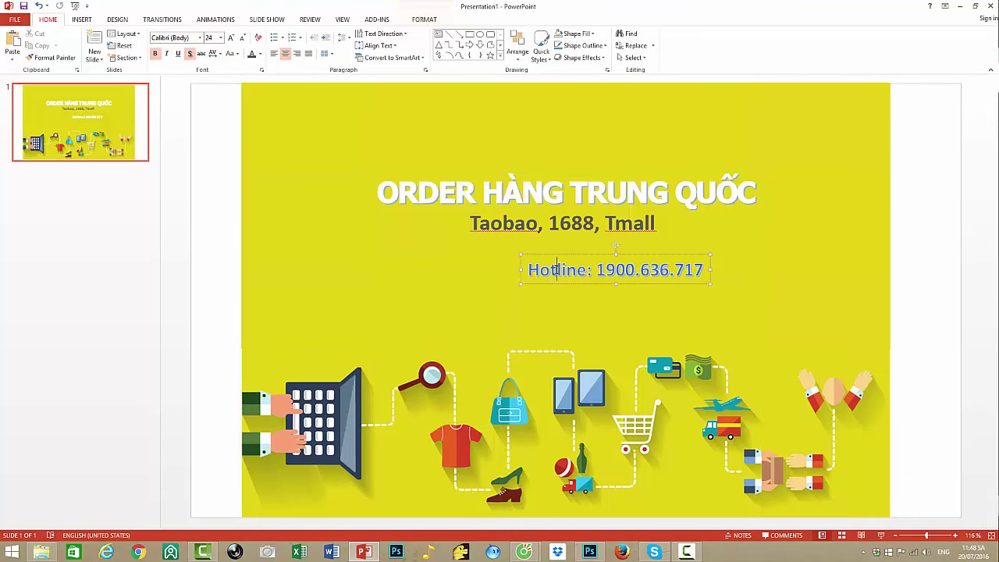
triple_click(542, 269)
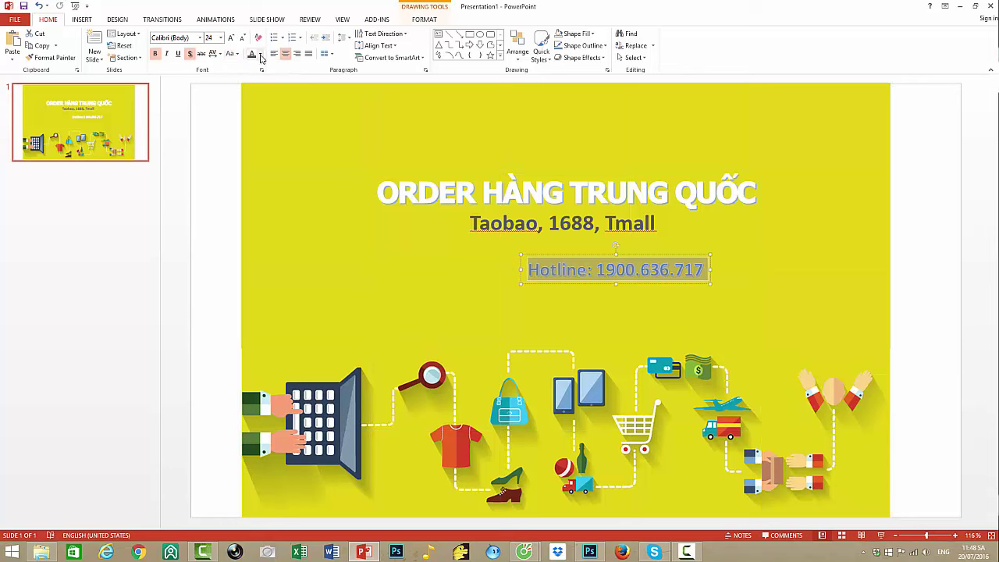
click(260, 54)
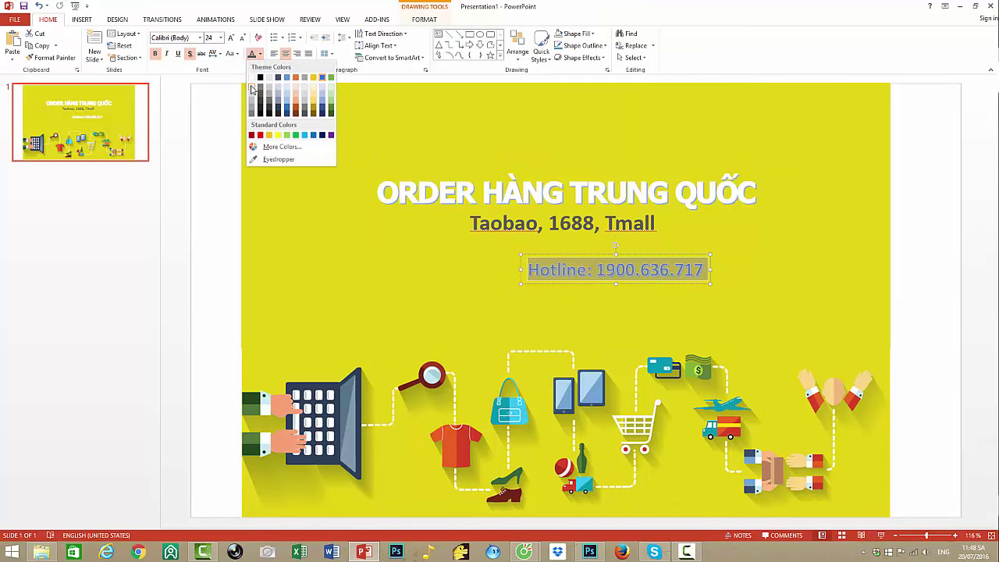
click(252, 87)
click(394, 300)
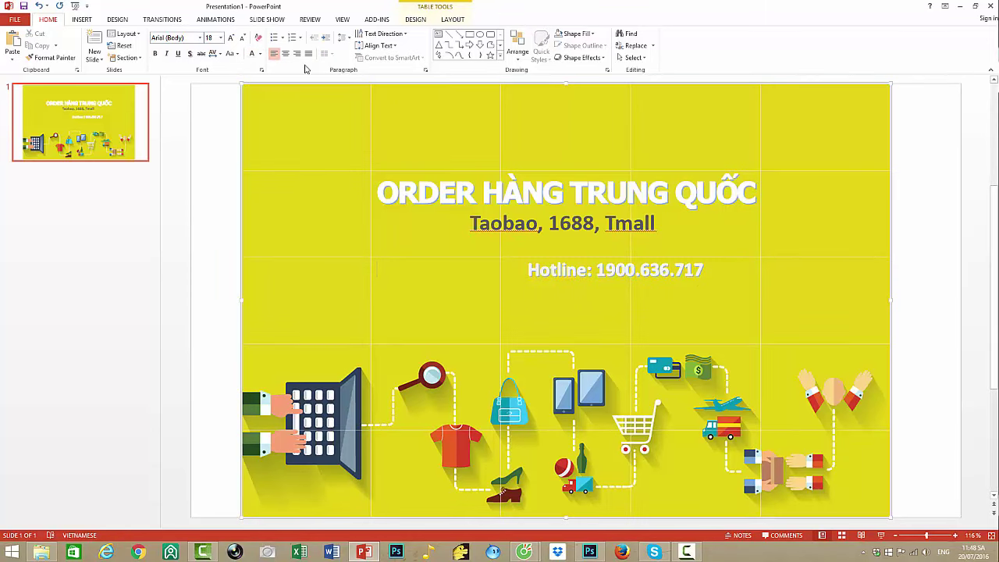
click(439, 36)
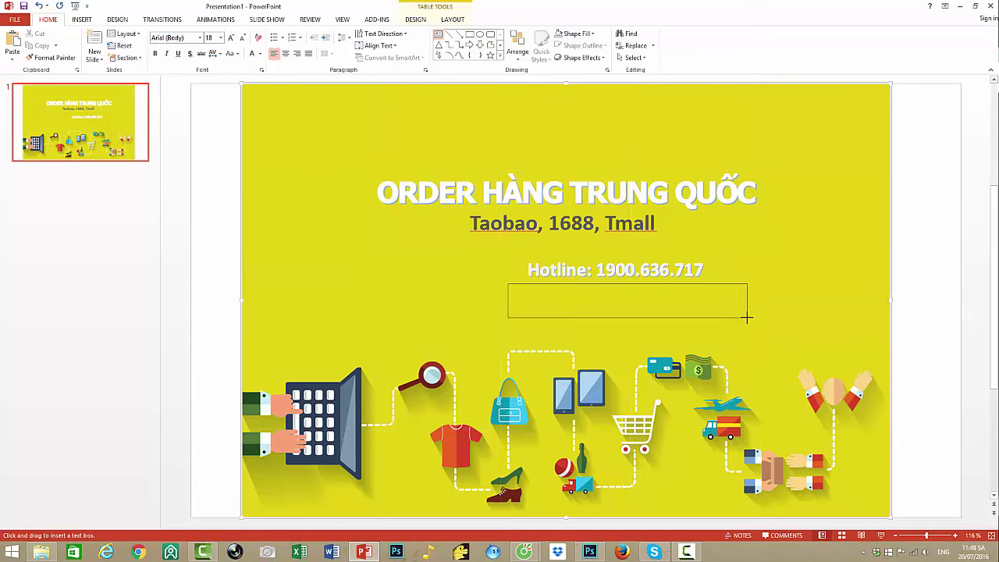
drag(507, 285, 748, 316)
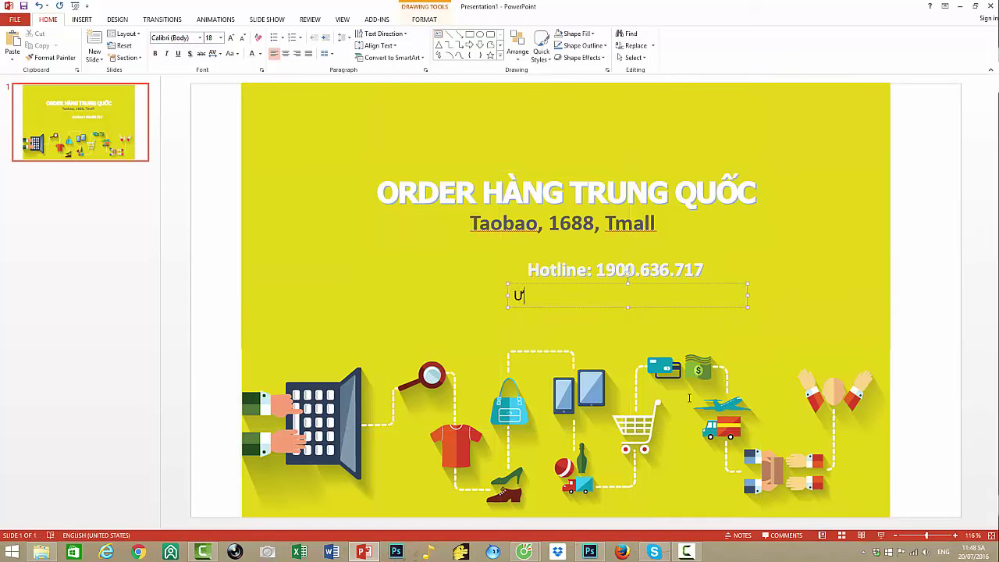
text(Websit)
text(e)
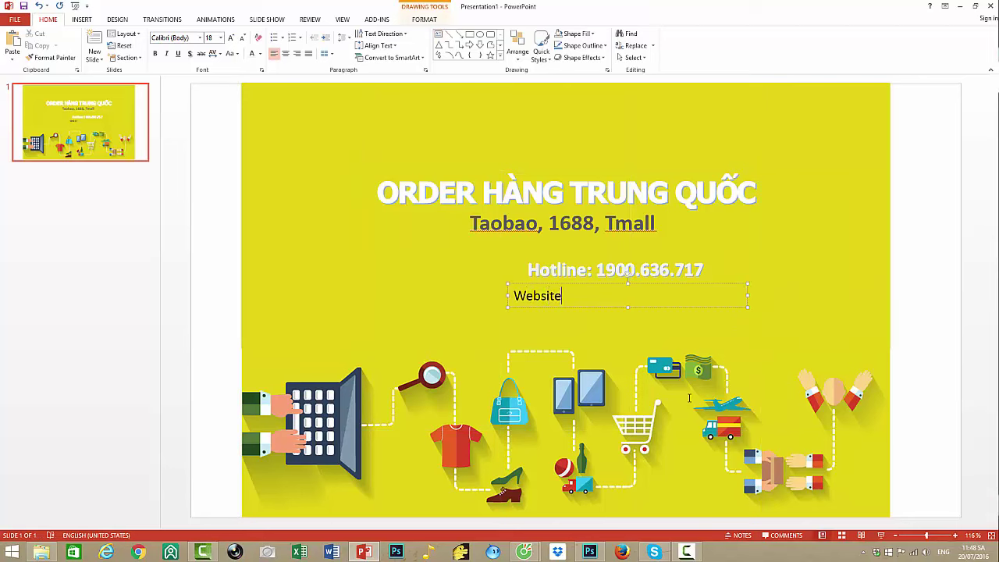
text(: o)
text(www.)
text(order)
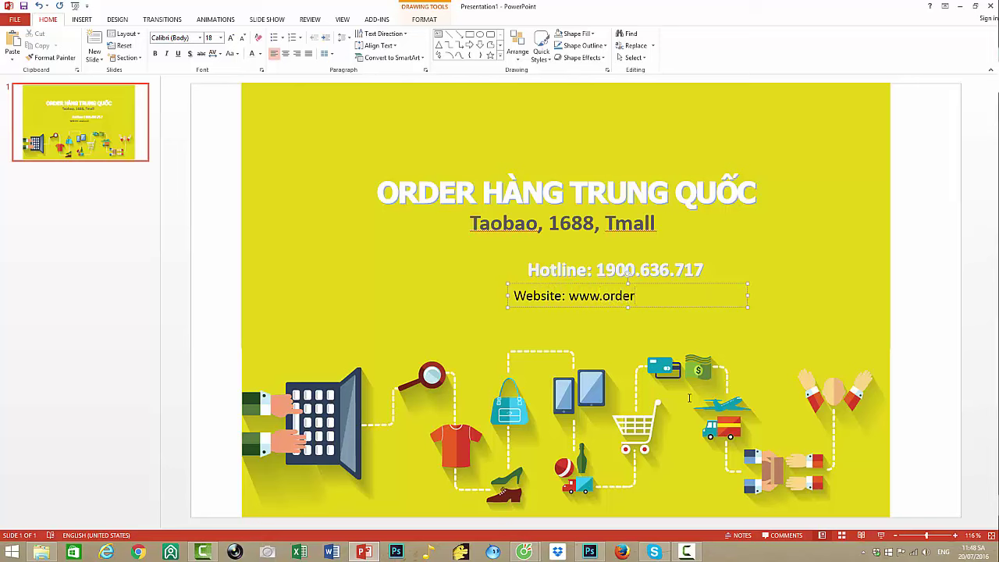
text(nhanh2)
text(47.com)
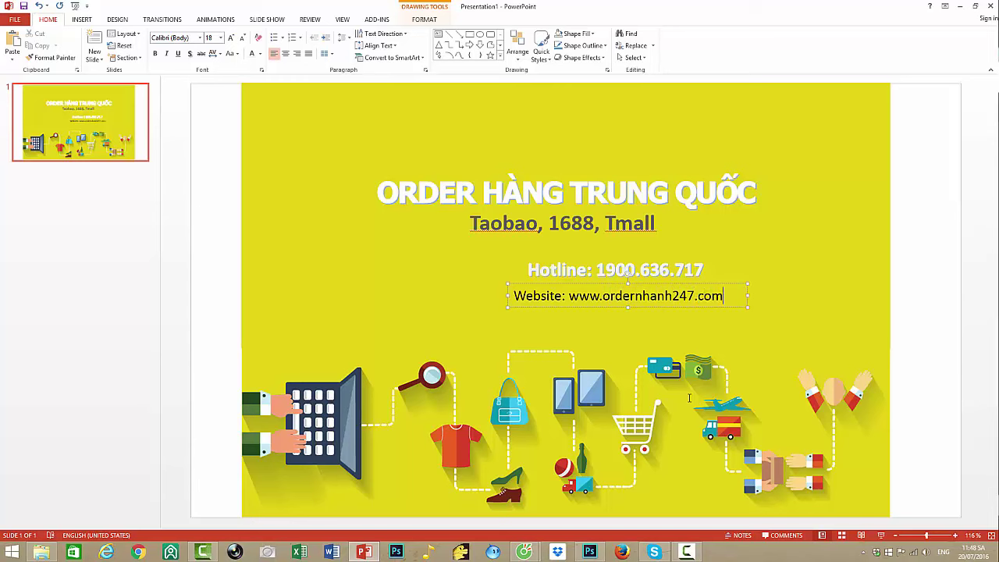
click(518, 285)
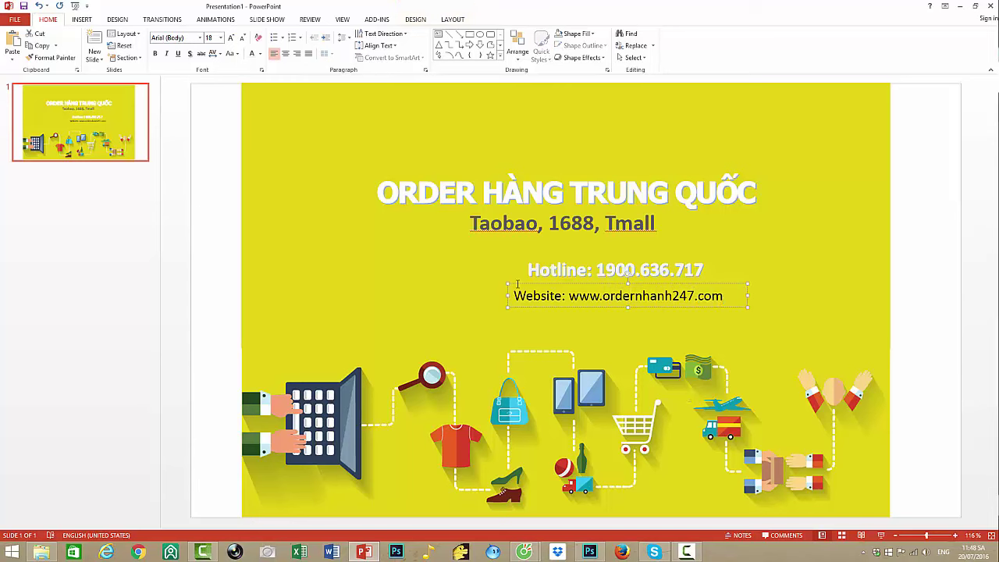
click(568, 297)
key(shift+Home)
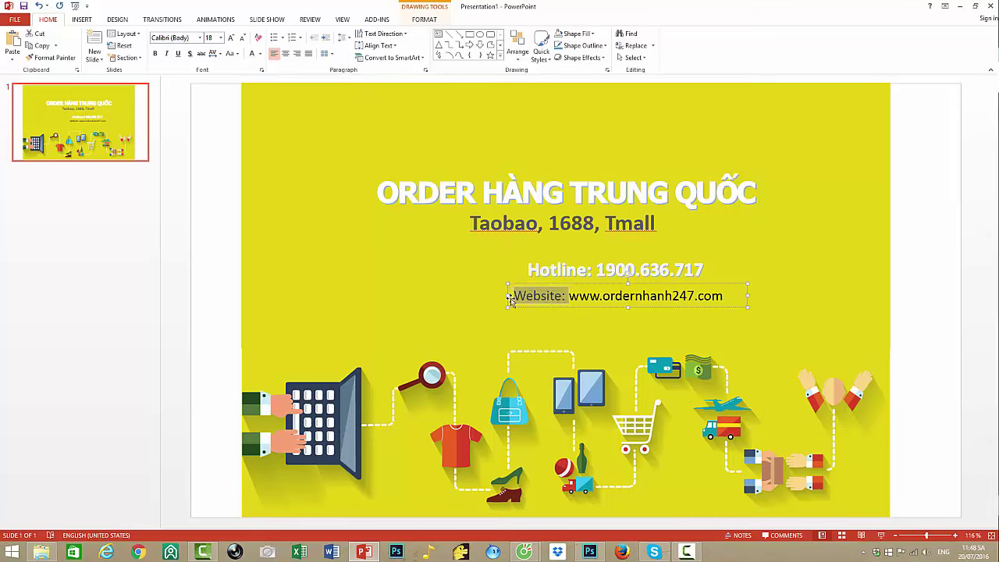
key(BackSpace)
Move the website line under the Taobao, 1688, Tmall subtitle and set it to 20 pt.
drag(573, 286, 543, 229)
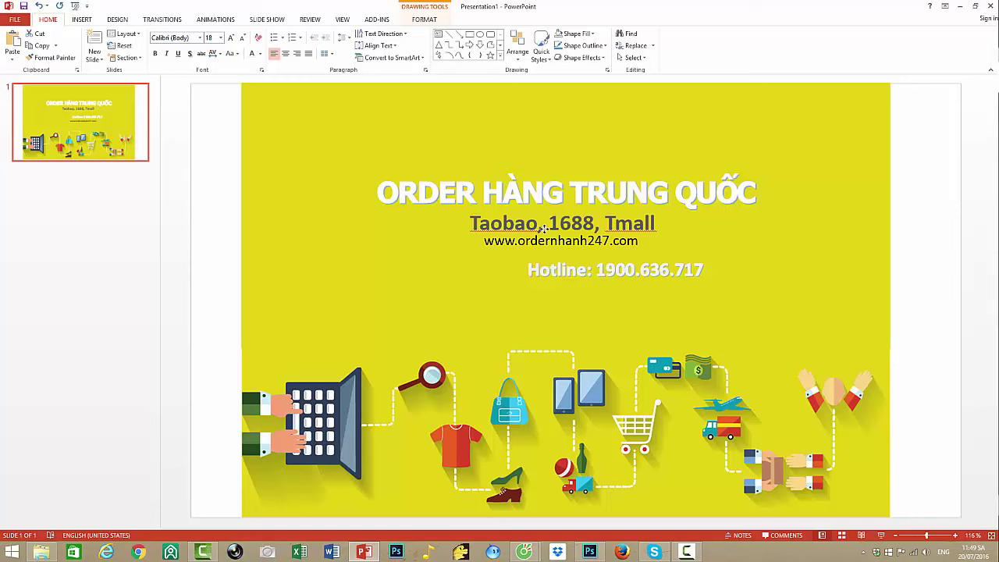
click(523, 325)
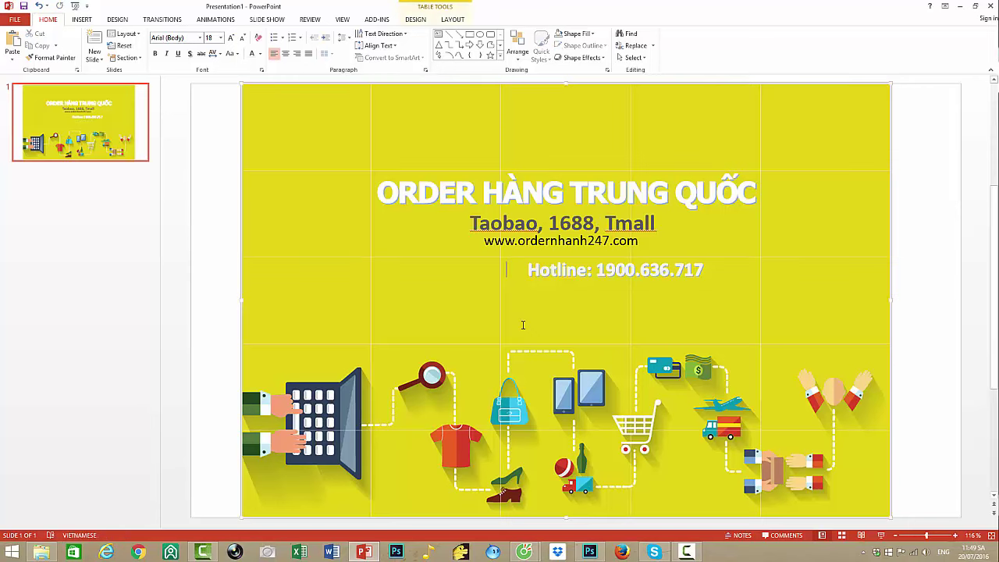
click(561, 241)
triple_click(561, 242)
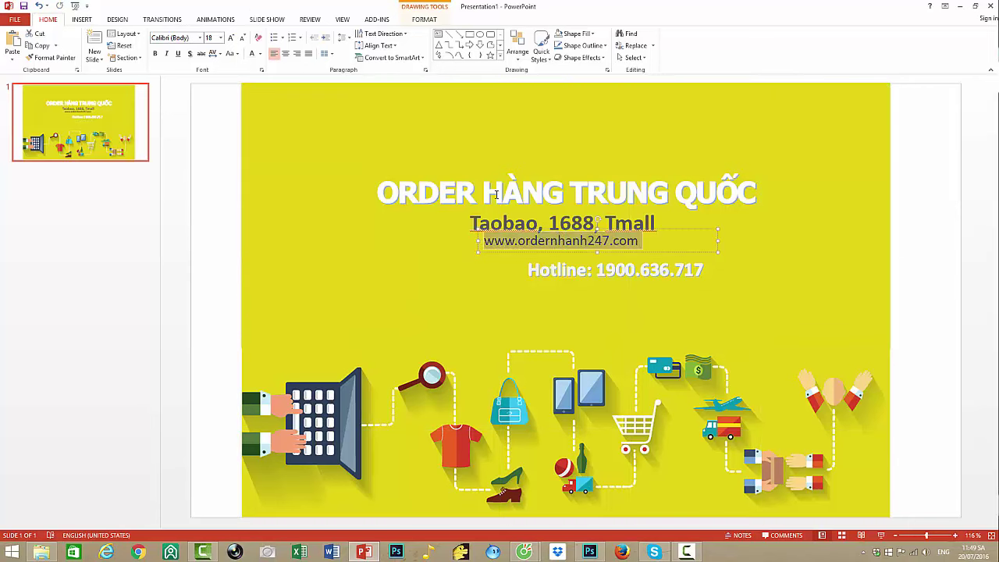
click(221, 37)
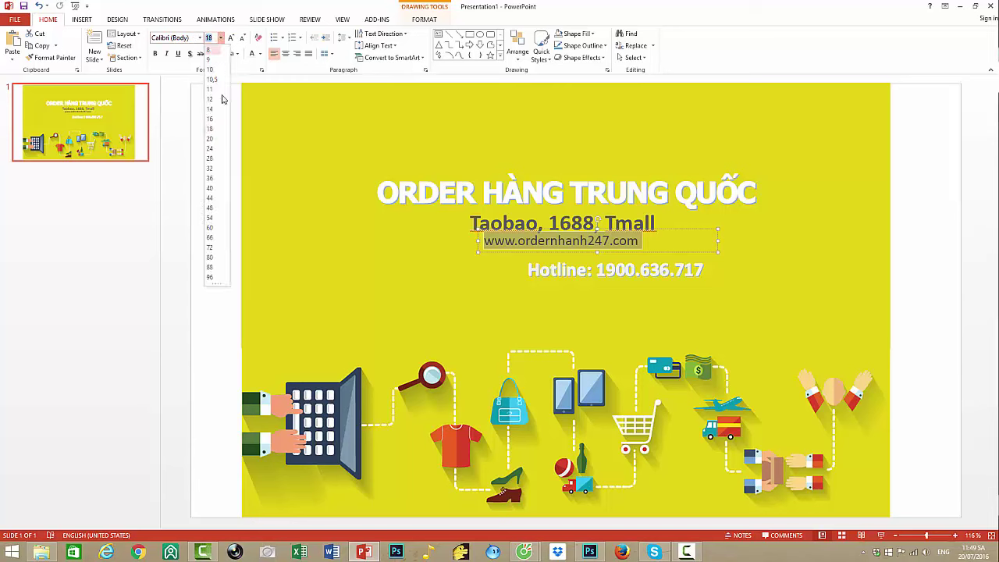
click(211, 139)
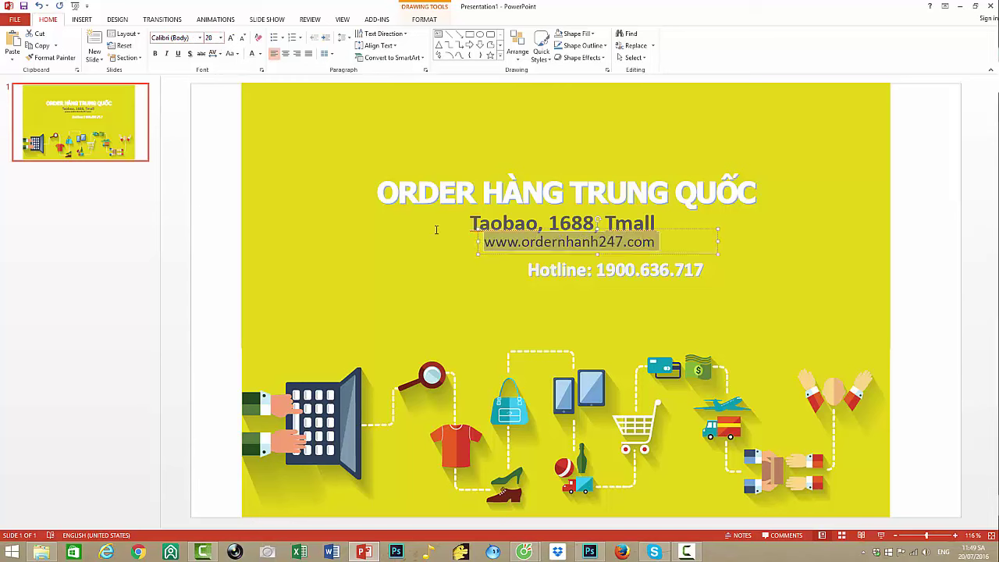
drag(515, 231, 506, 236)
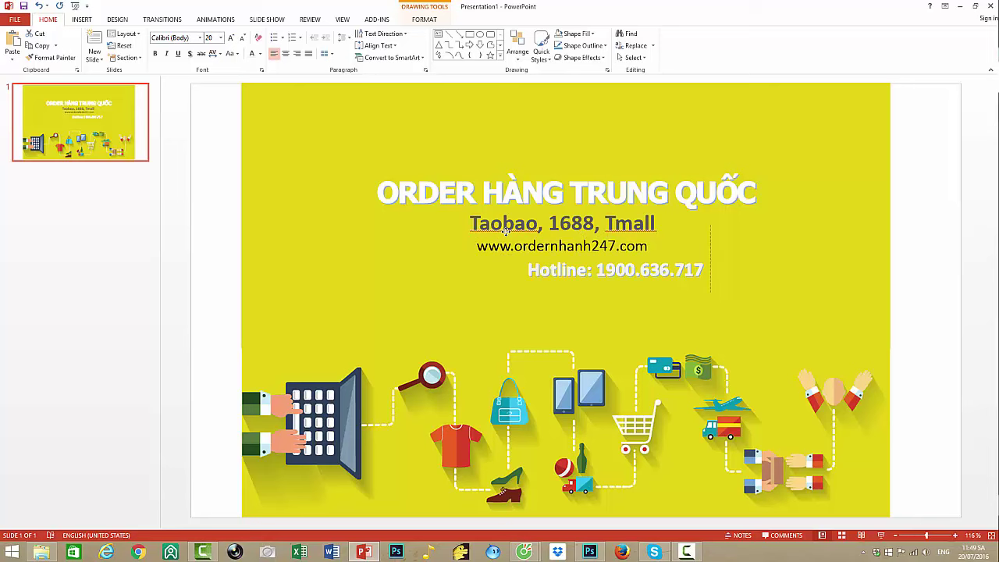
Make the website text blue.
triple_click(561, 245)
click(260, 54)
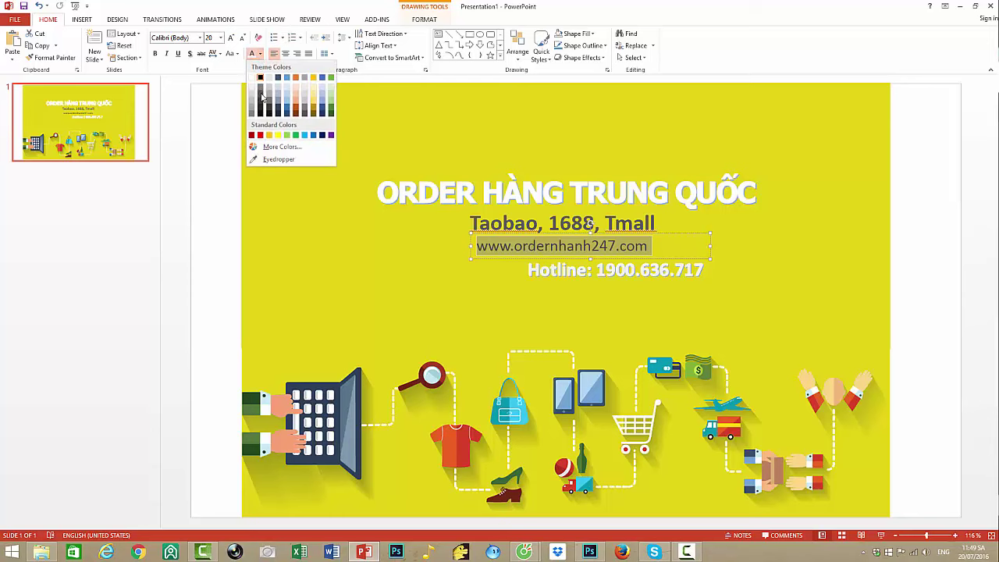
click(313, 136)
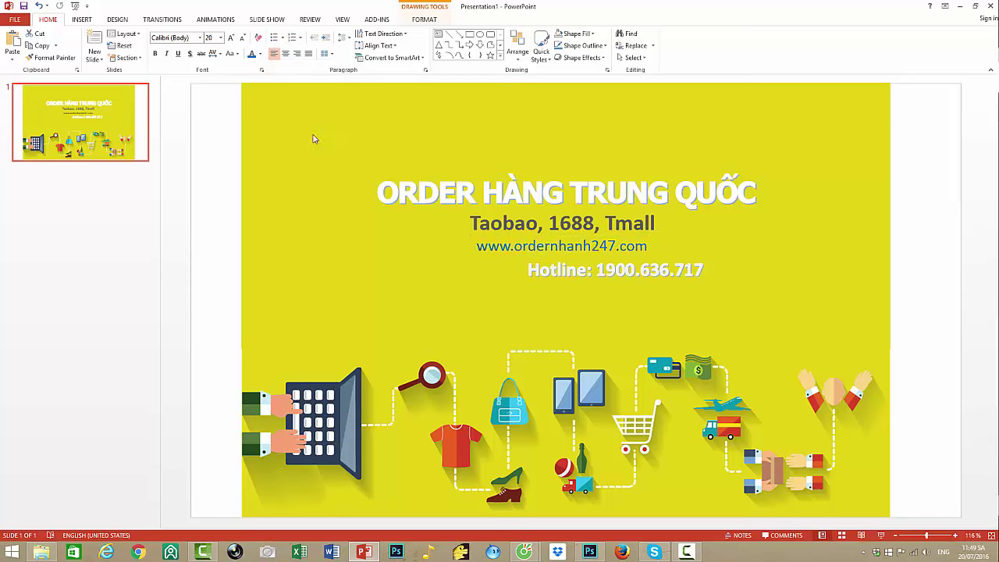
click(406, 283)
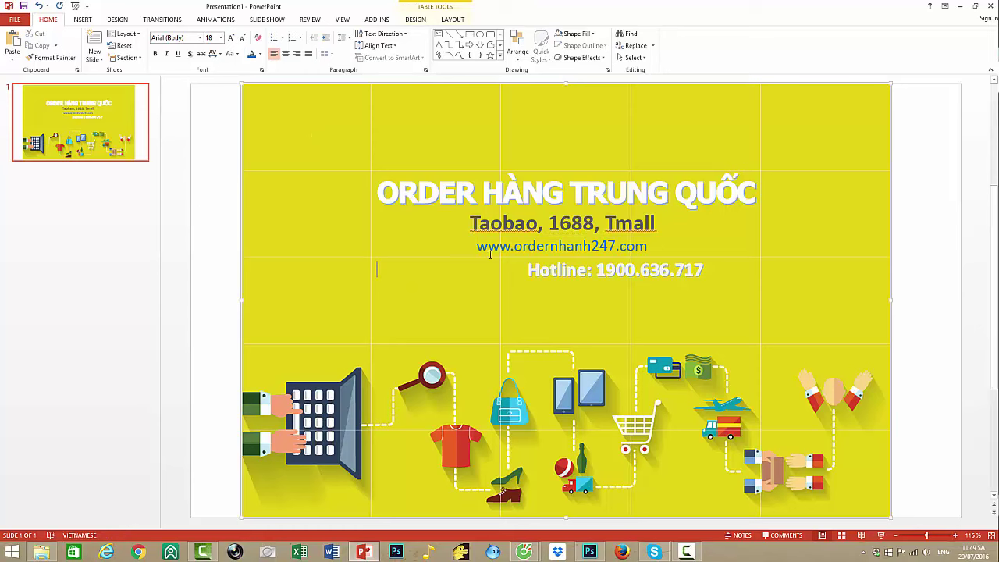
Add a text box with the shop's address label and address in bold white text.
click(438, 34)
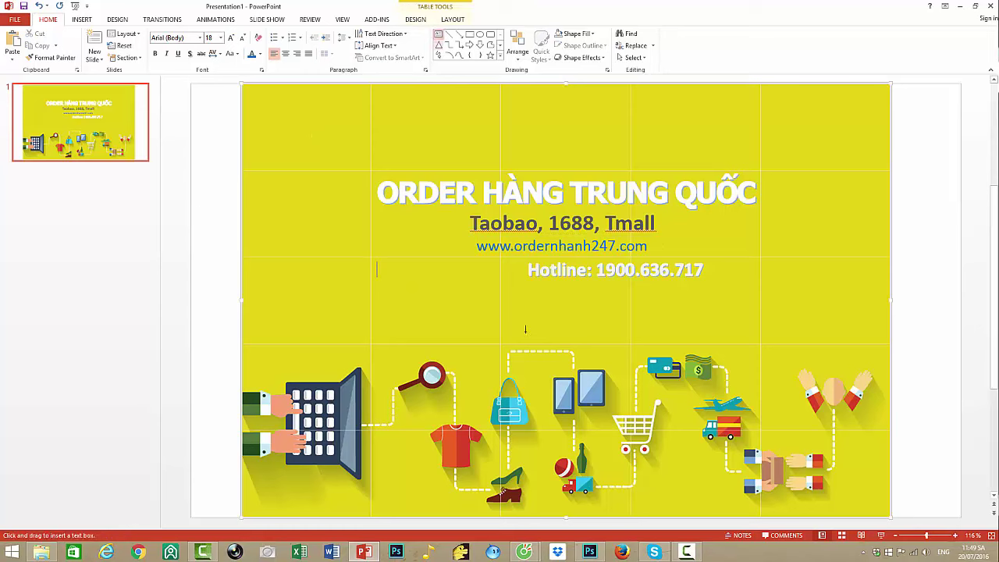
drag(517, 291, 711, 315)
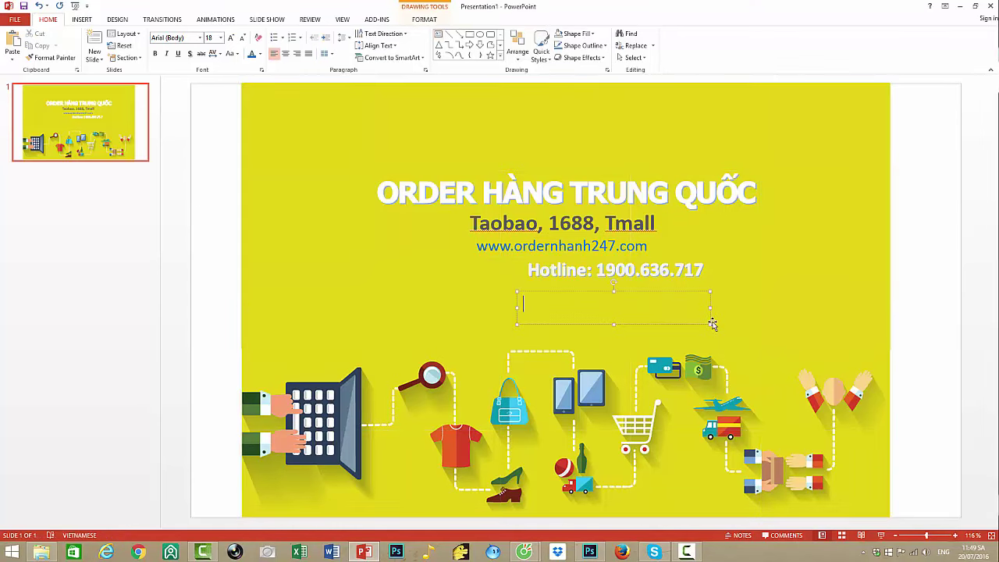
text(D)
text(ịa chỉ)
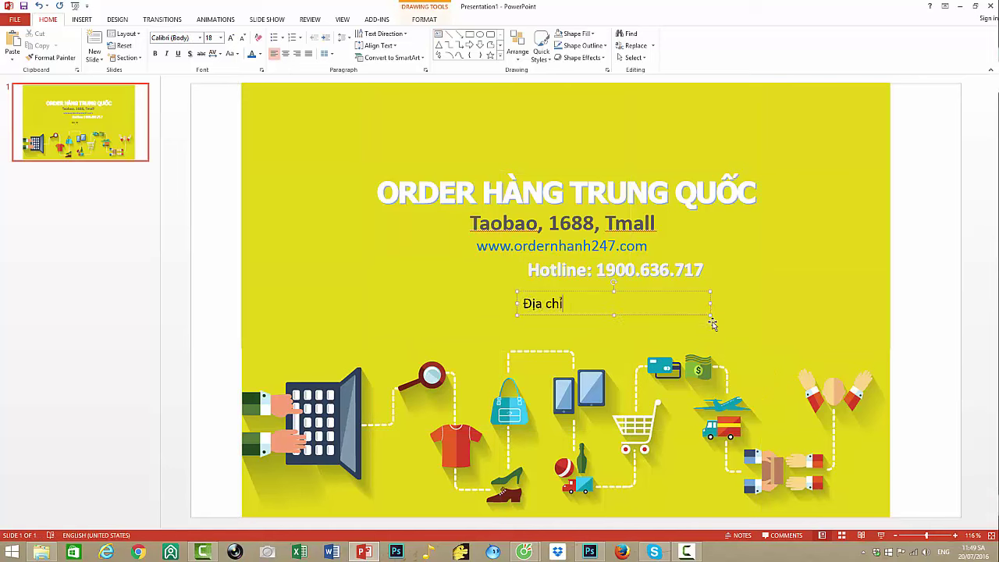
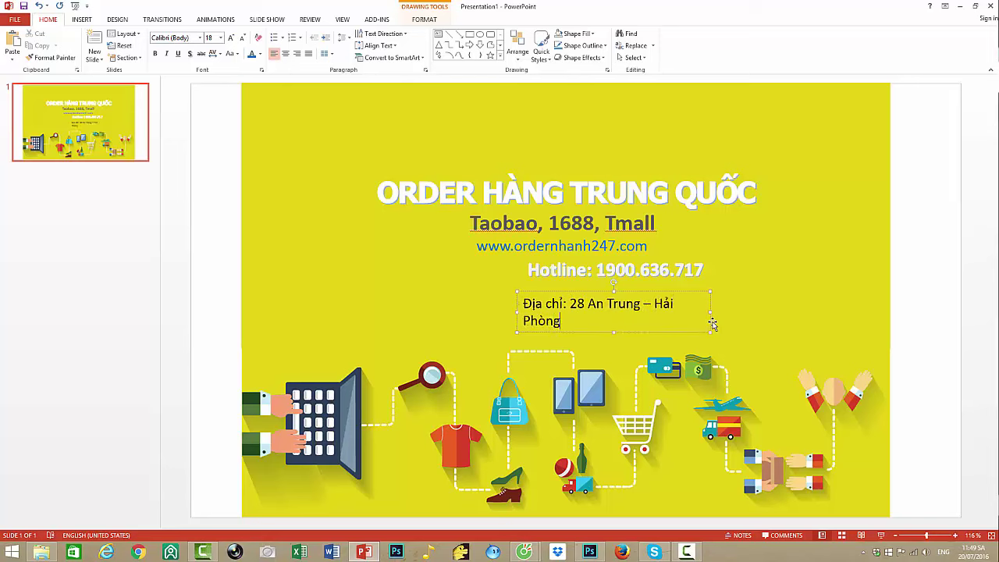
key(ctrl+a)
click(155, 53)
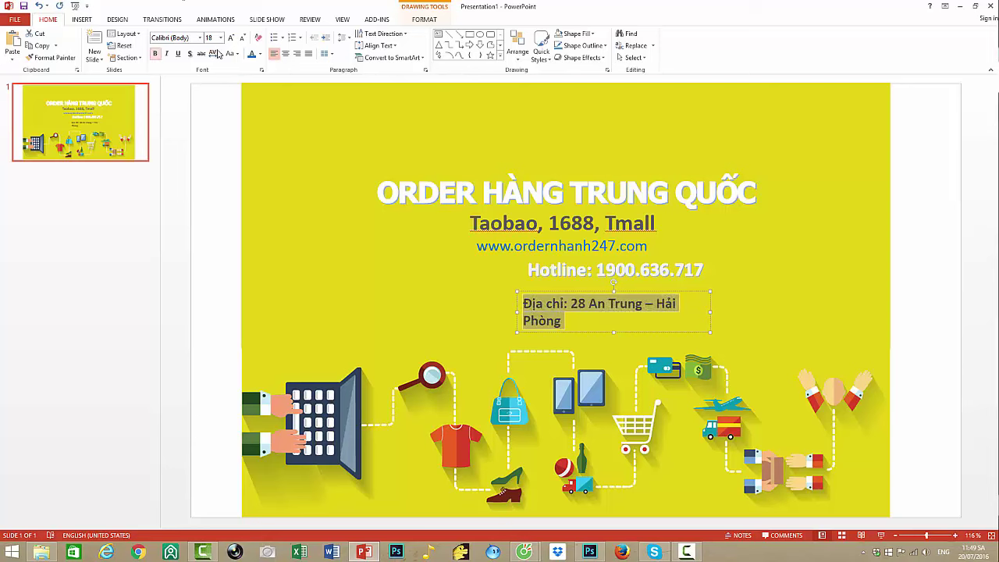
click(262, 55)
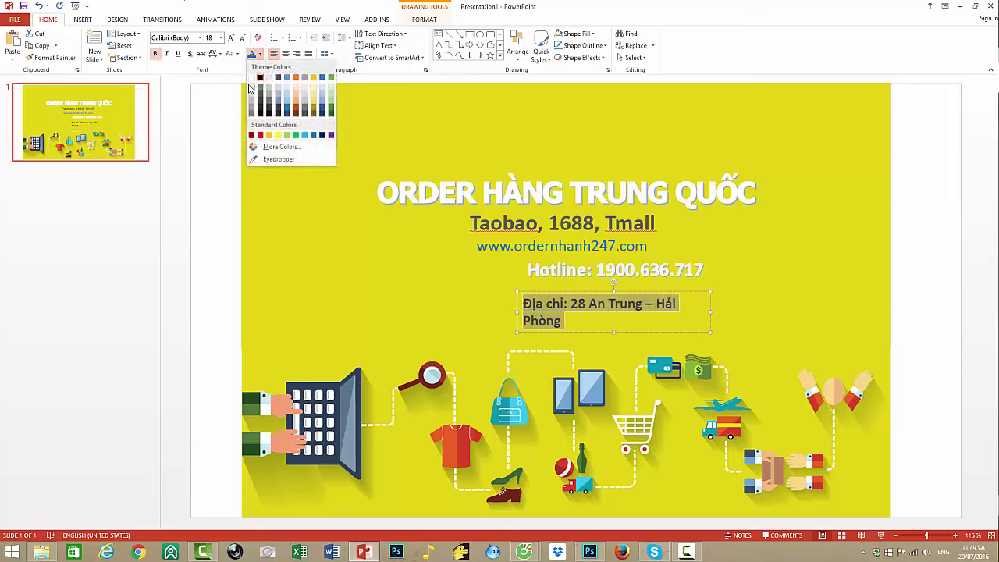
click(252, 88)
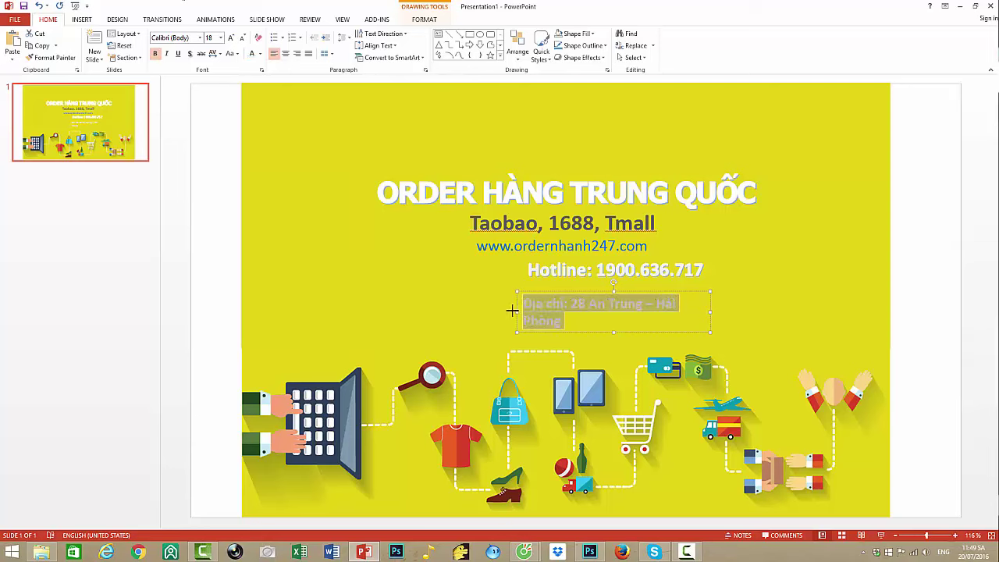
Widen the address box to fit one line and place it beneath the hotline.
drag(516, 312, 492, 312)
click(397, 315)
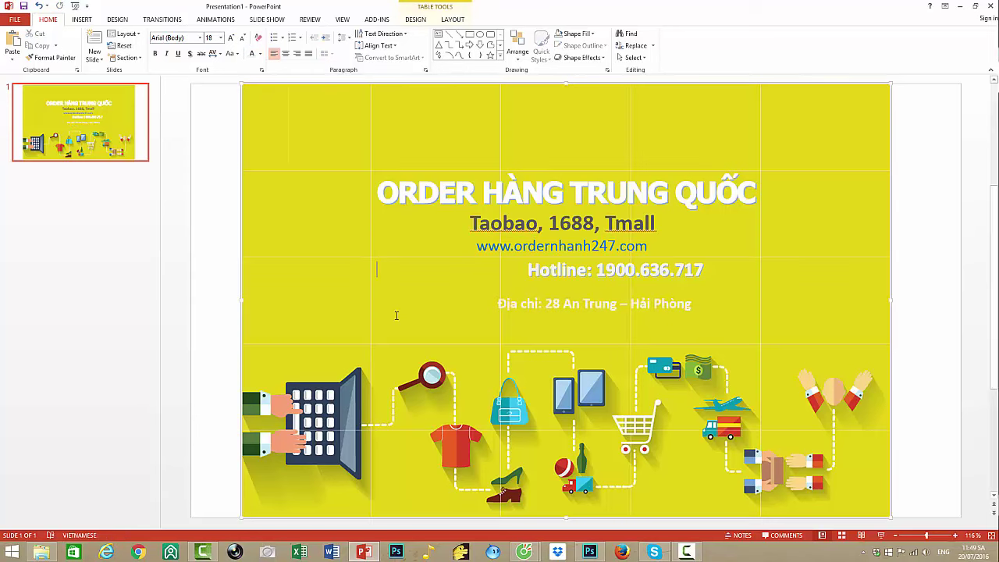
click(567, 310)
drag(572, 289, 594, 273)
click(567, 328)
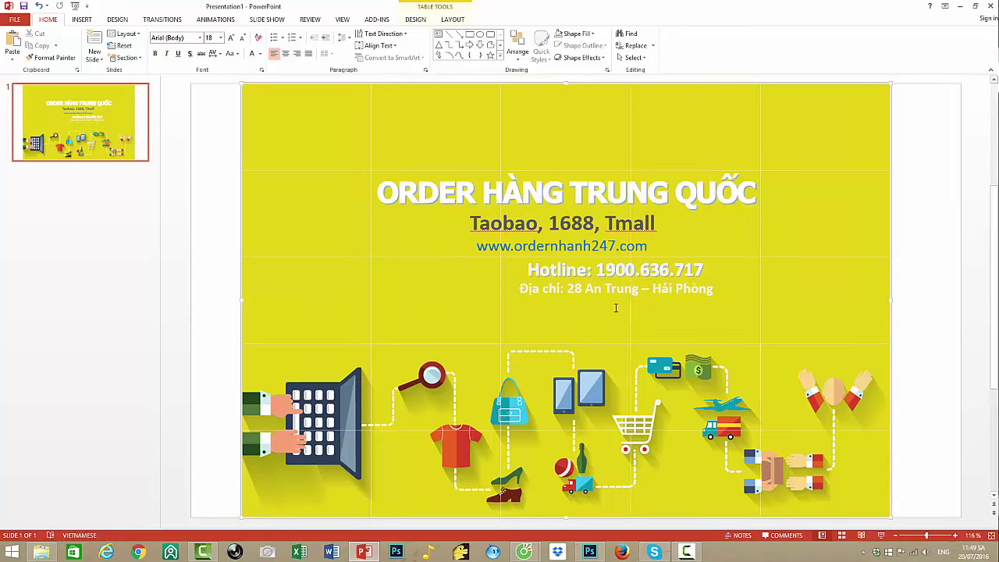
click(931, 267)
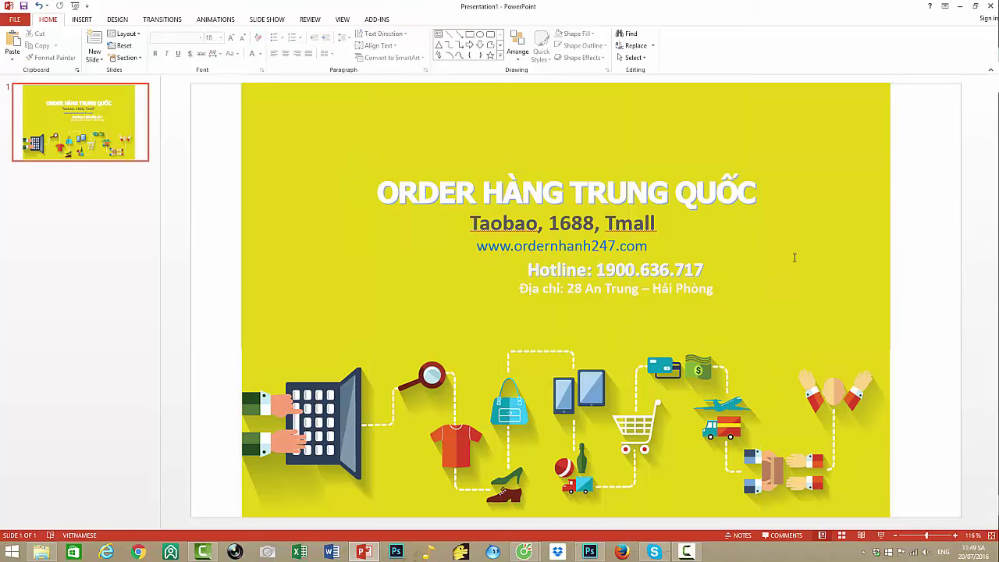
Deselect the slide's background table and open the Windows Start menu.
click(843, 293)
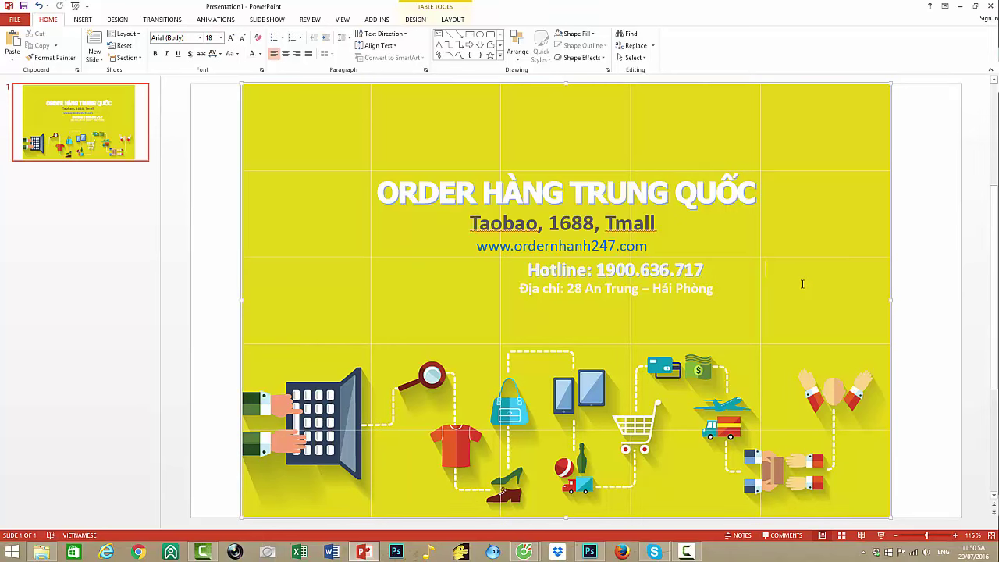
click(936, 256)
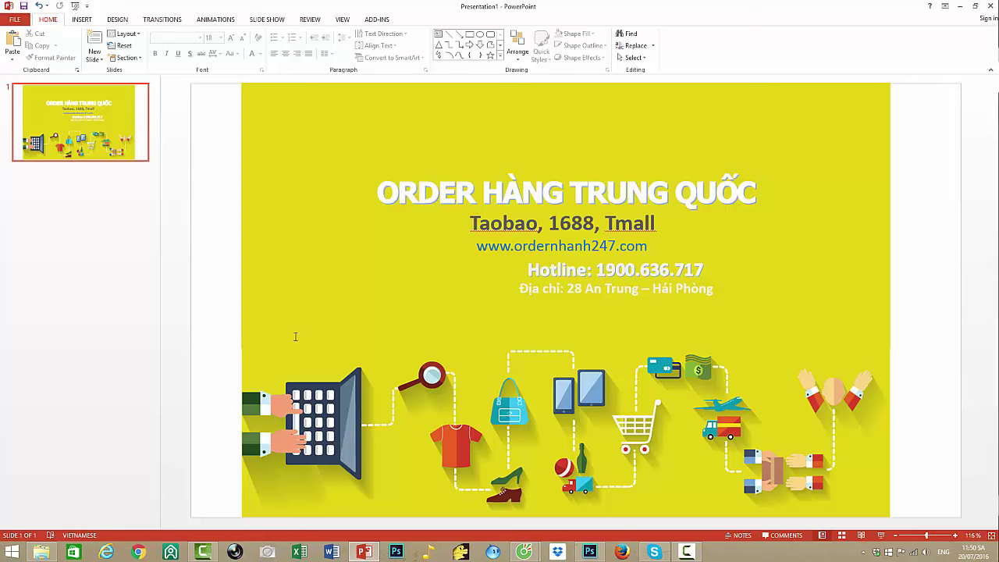
click(12, 551)
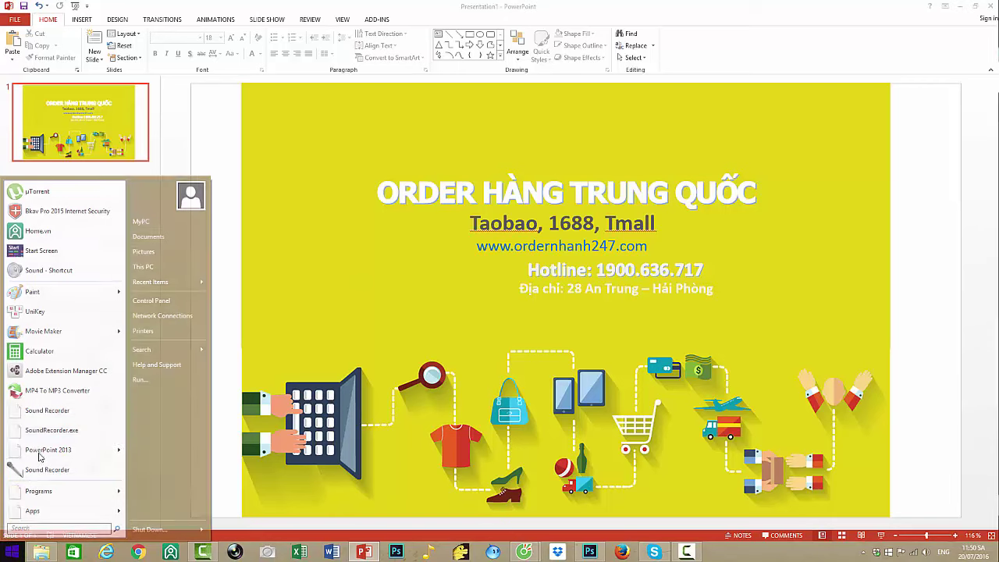
Paste the slide screenshot into Paint and crop it to the slide area.
click(61, 294)
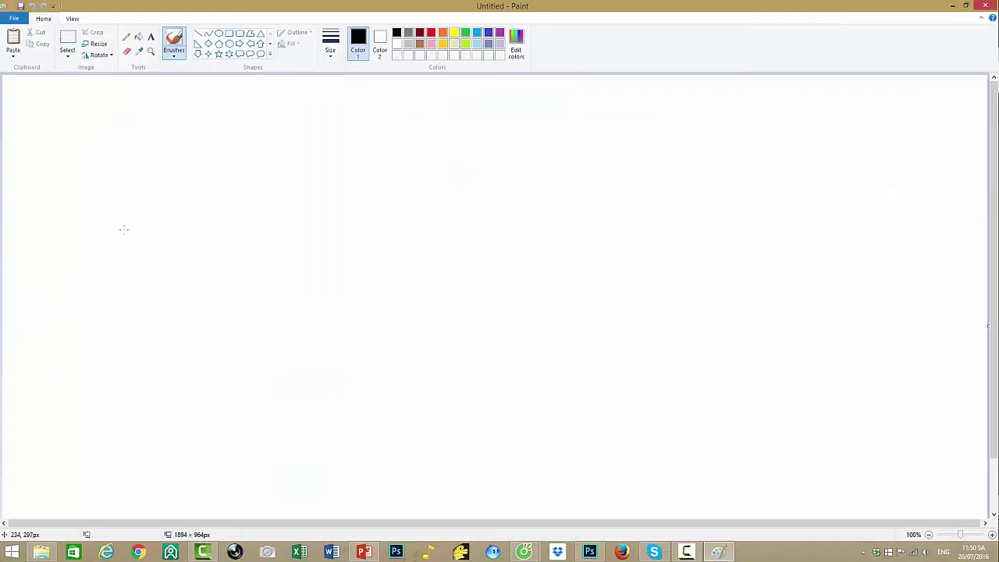
key(ctrl+v)
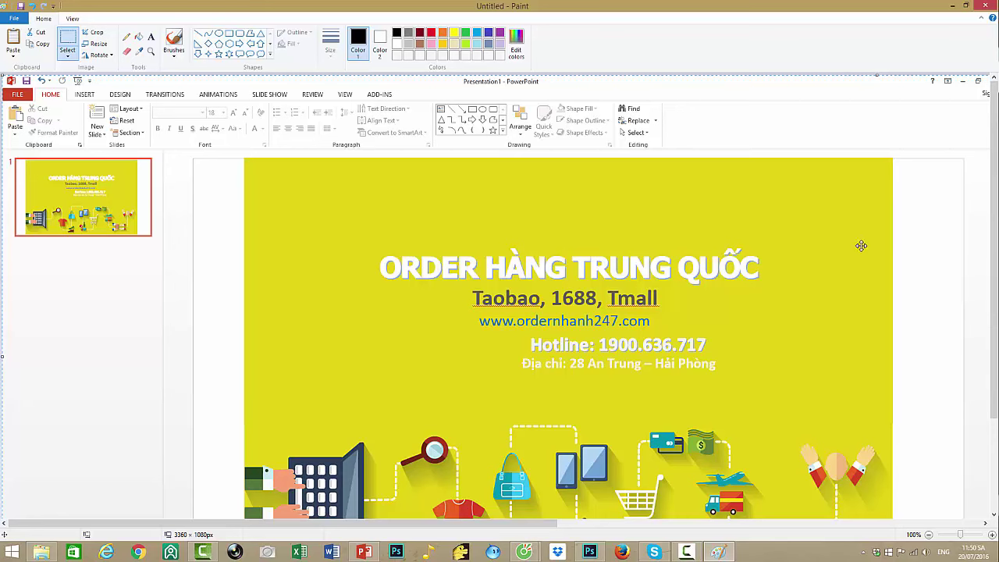
scroll(996, 258, down, 2)
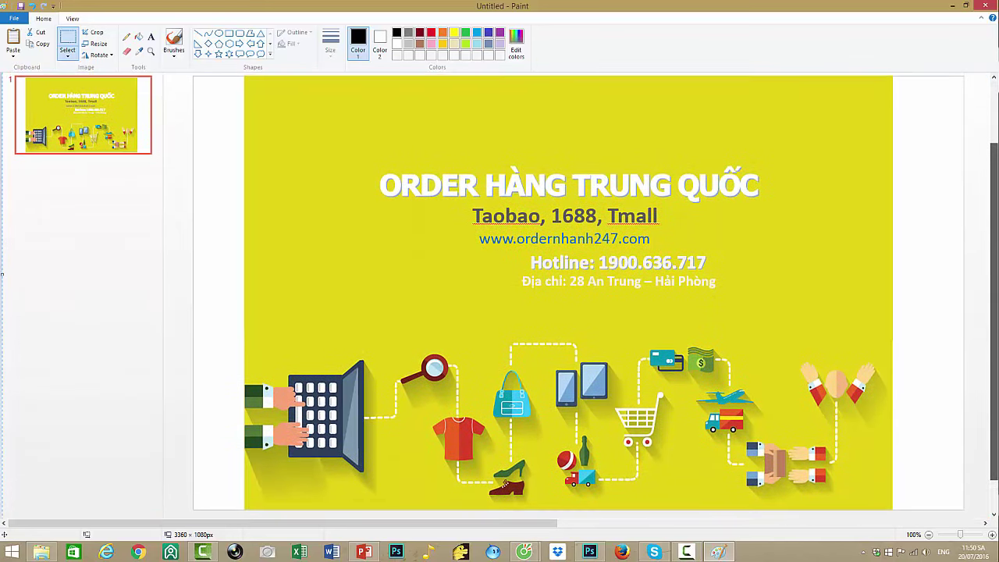
click(92, 32)
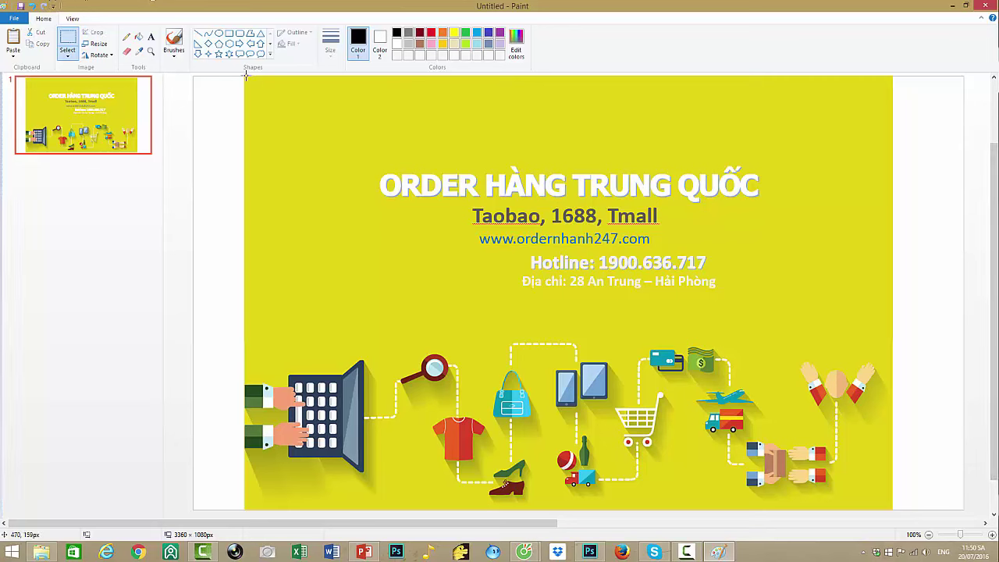
drag(244, 76, 891, 511)
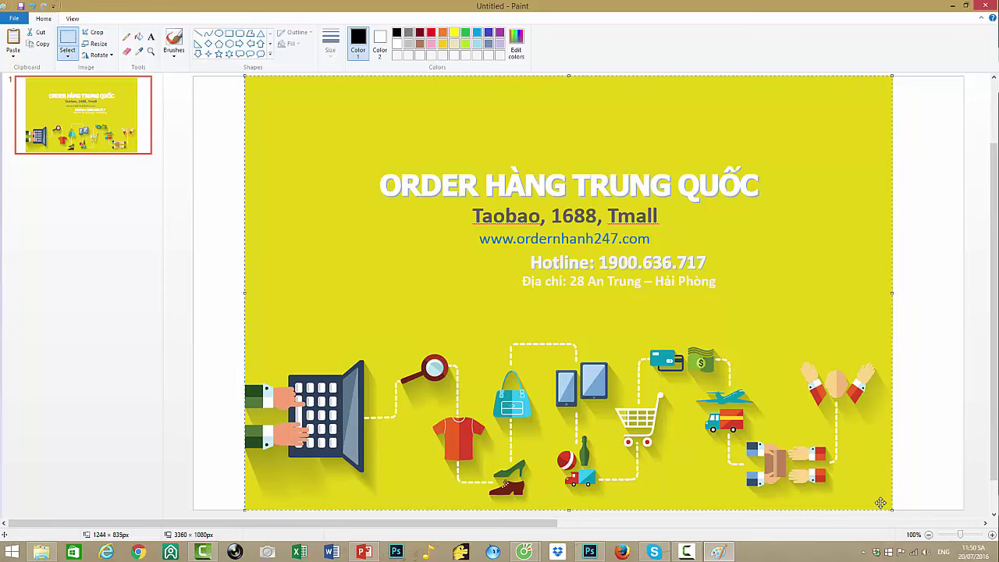
click(93, 34)
Save the image as PNG named order hang trung quoc.png and minimize Paint.
click(13, 19)
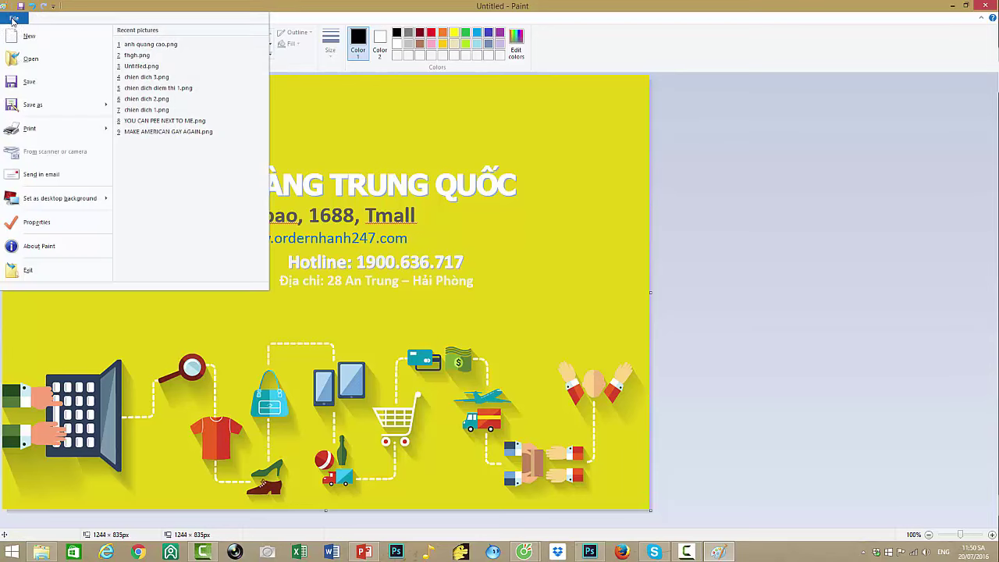
click(31, 104)
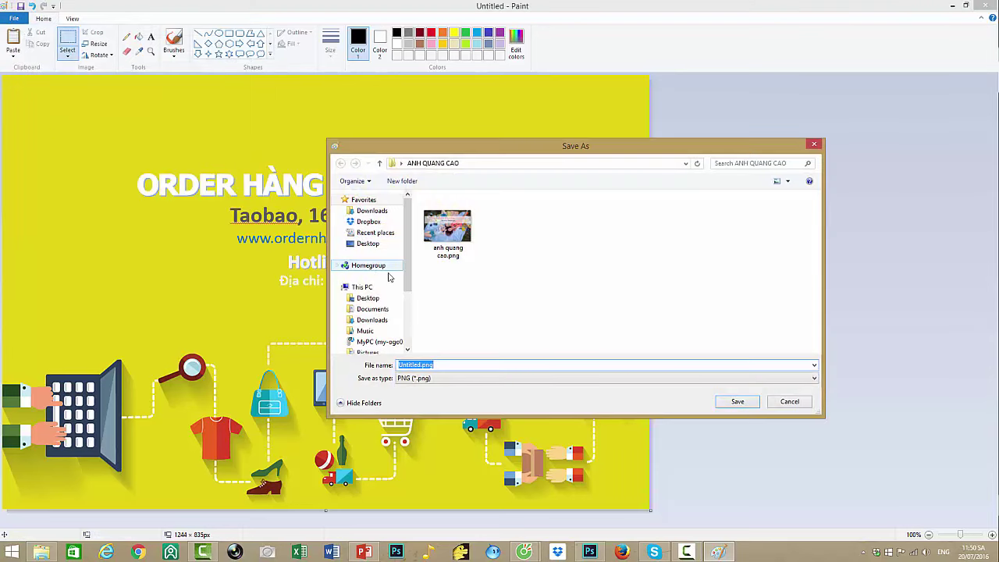
scroll(406, 340, down, 5)
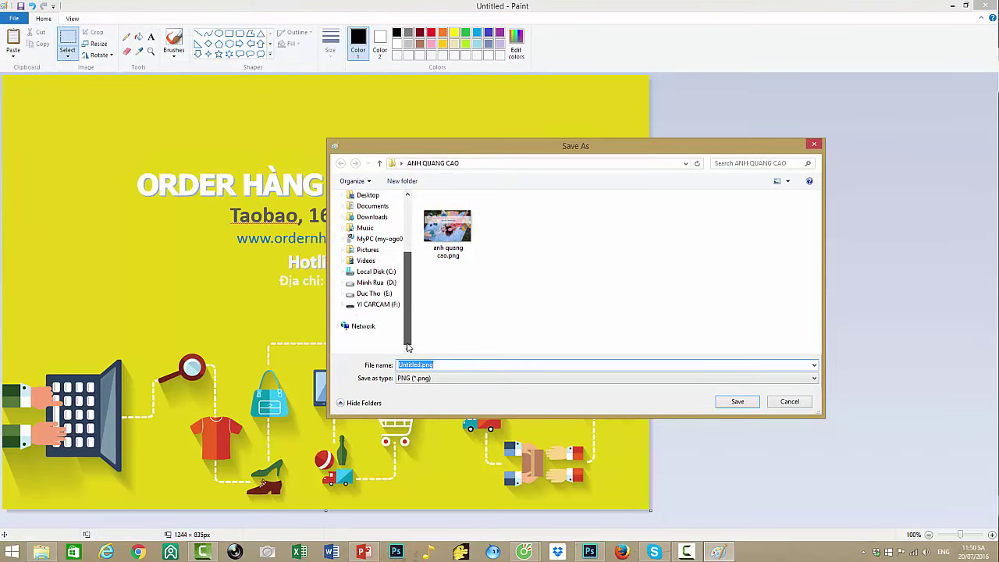
scroll(408, 347, up, 1)
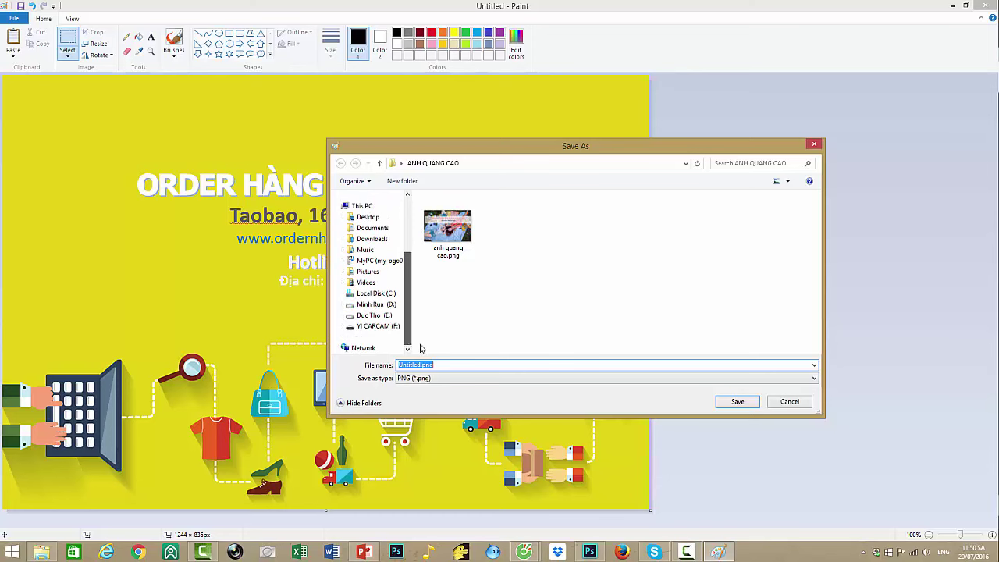
click(487, 365)
double_click(487, 365)
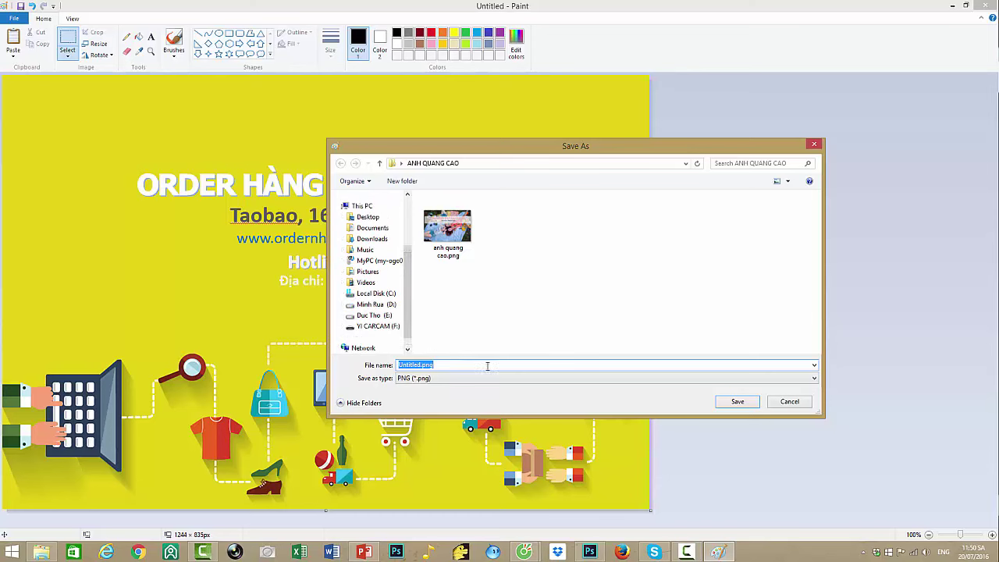
text(order hang trung quoc)
key(Return)
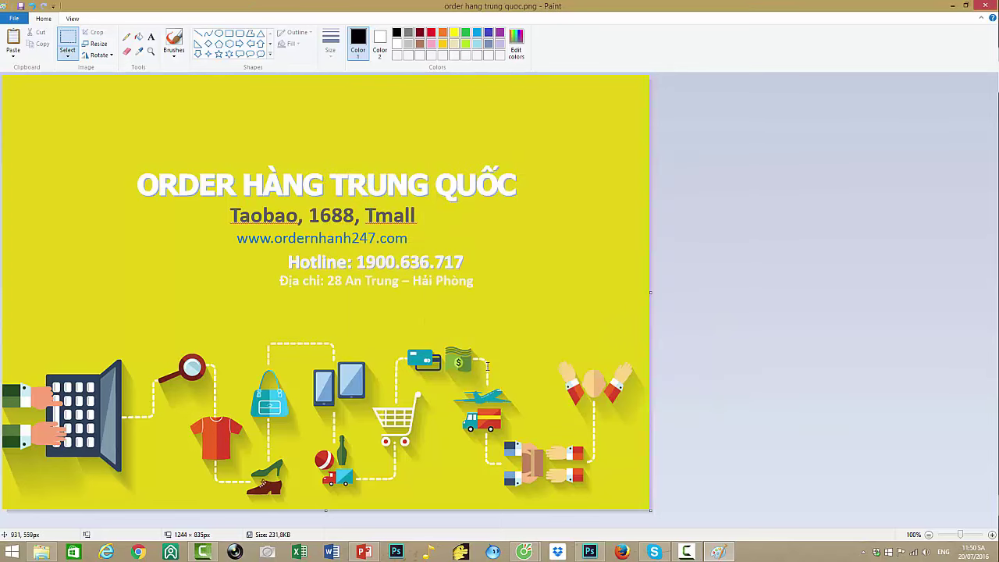
click(953, 5)
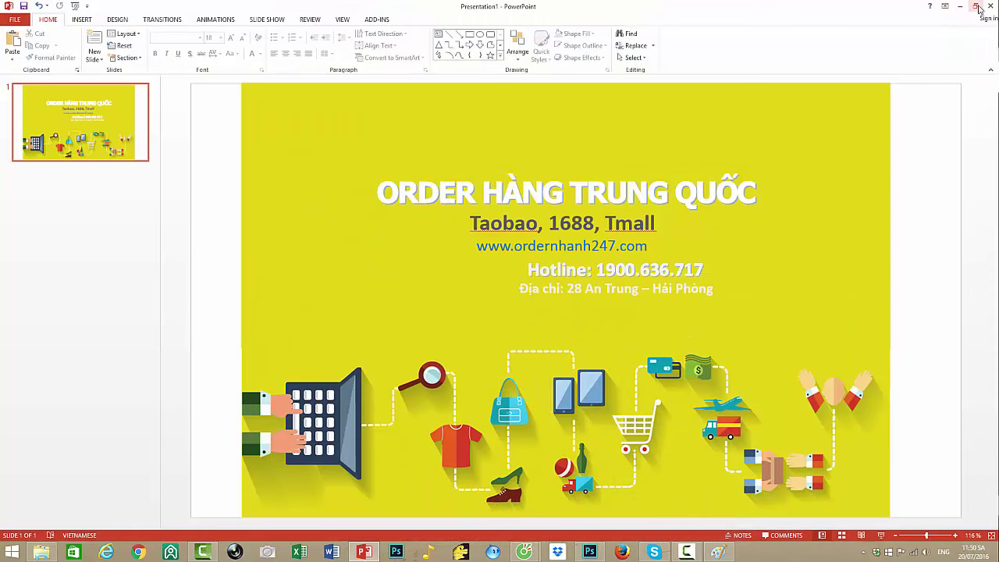
Minimize PowerPoint, close the Order hang folder, and bring up Facebook's image text check tool.
click(960, 6)
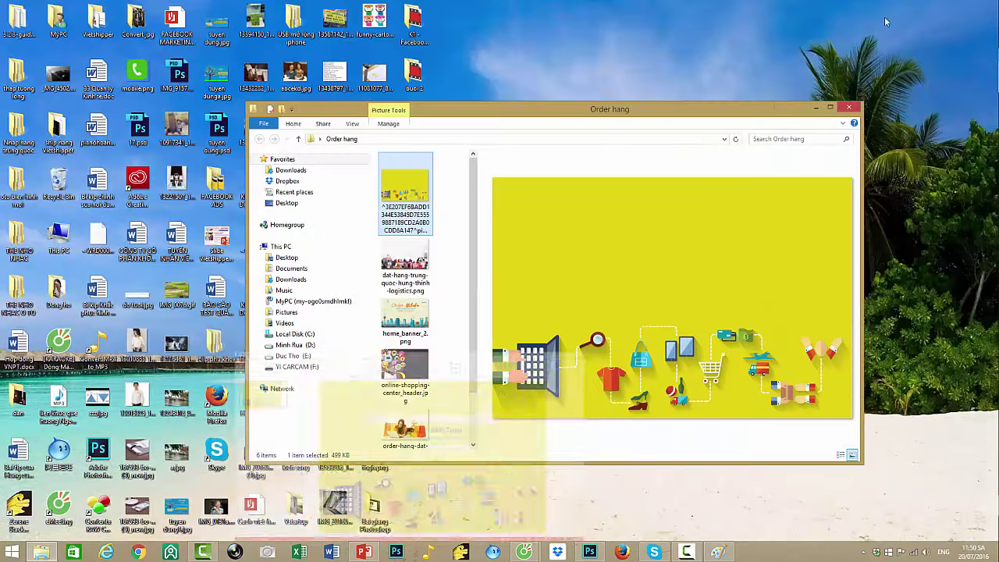
click(848, 109)
mouse_move(524, 552)
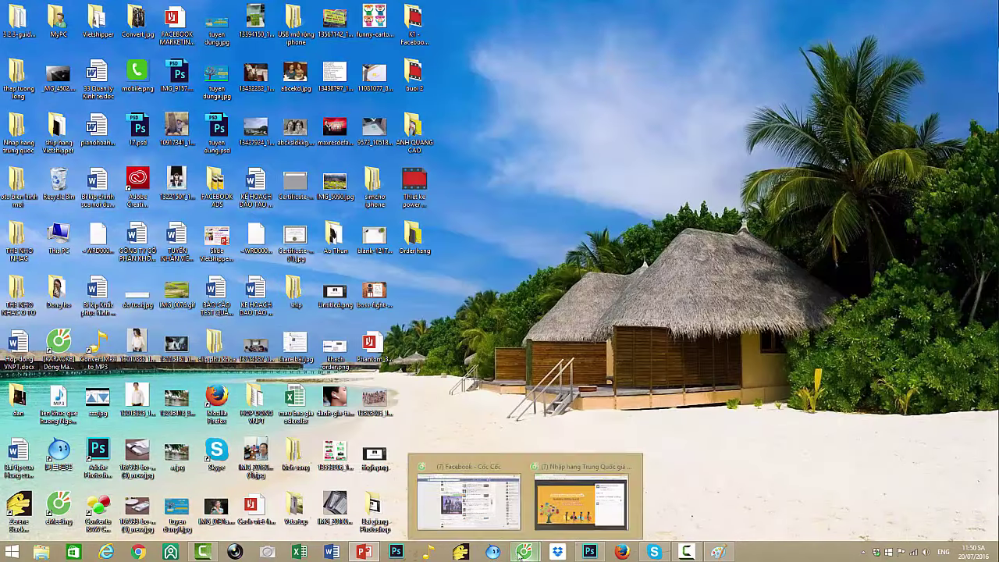
click(473, 500)
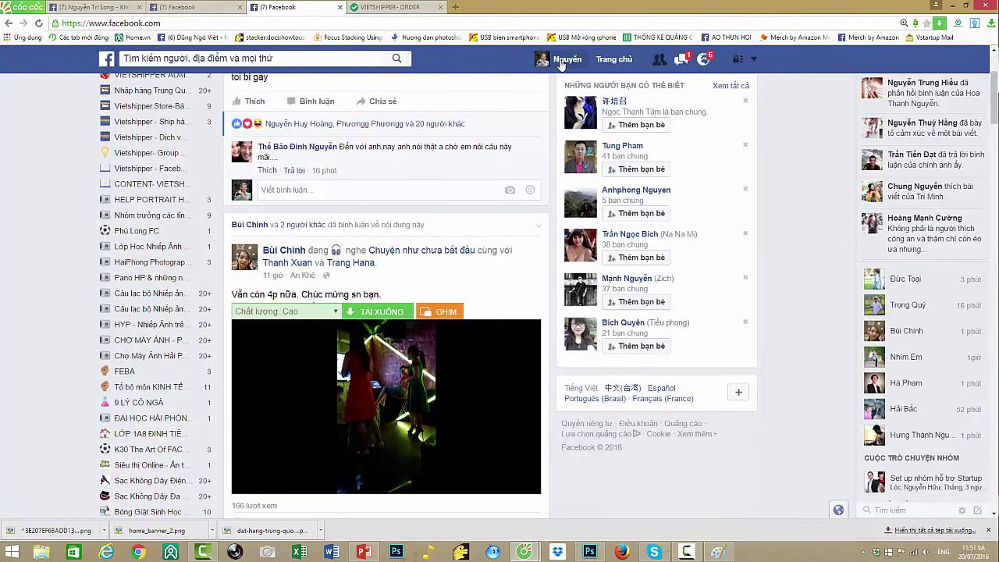
key(alt+Left)
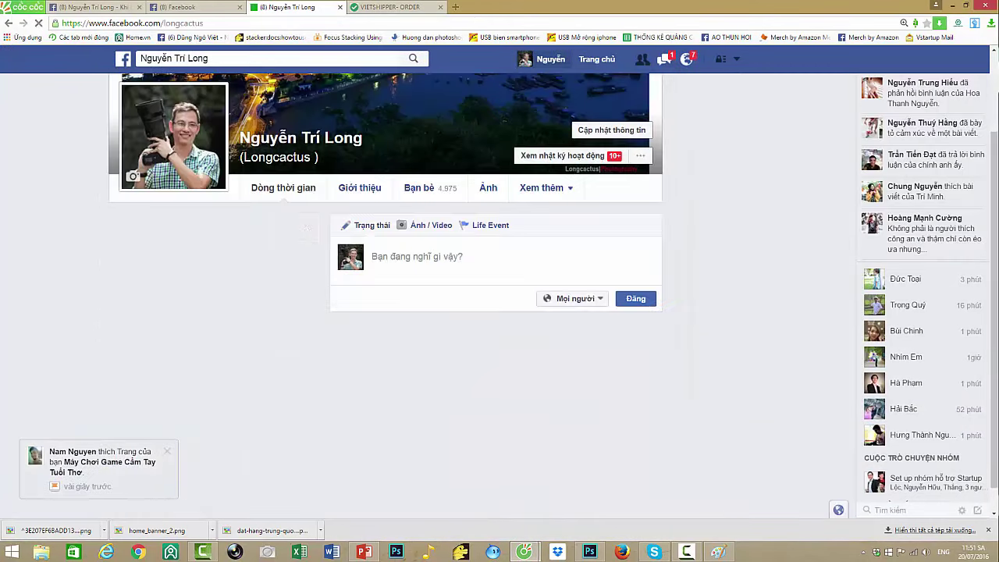
drag(593, 4, 594, 6)
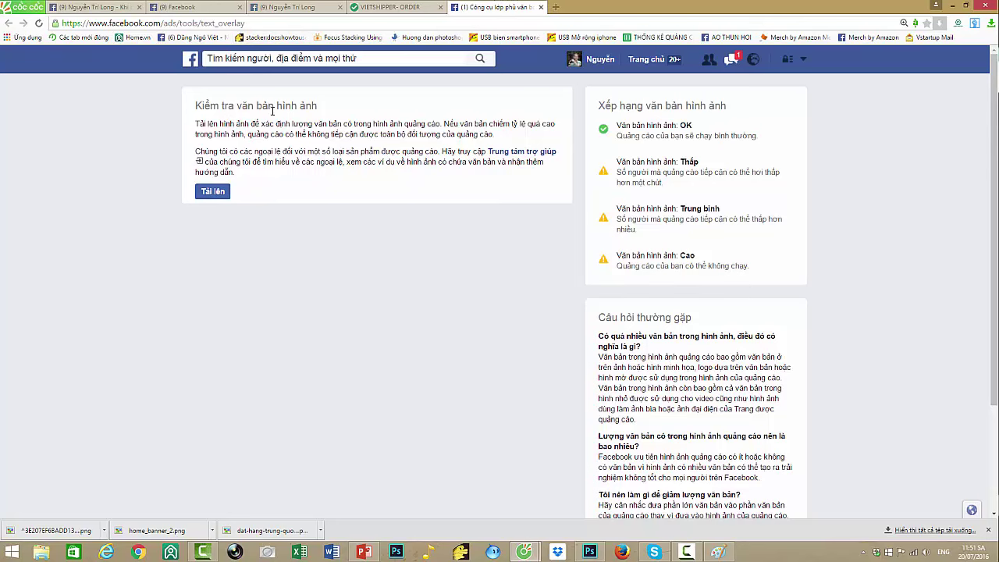
Upload order hang trung quoc.png from Desktop > ANH QUANG CAO to the text check tool.
click(217, 196)
click(69, 106)
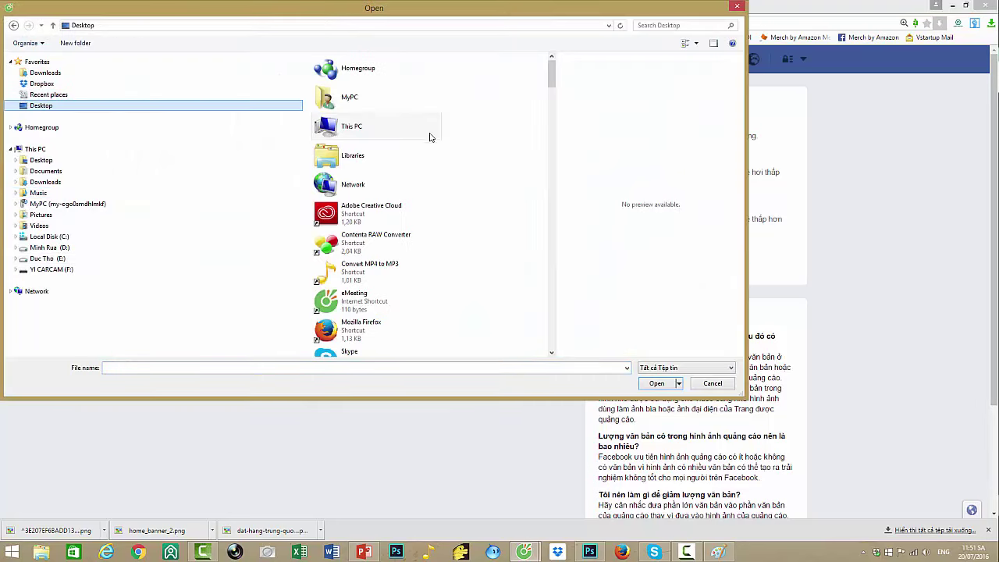
drag(554, 81, 552, 109)
double_click(361, 175)
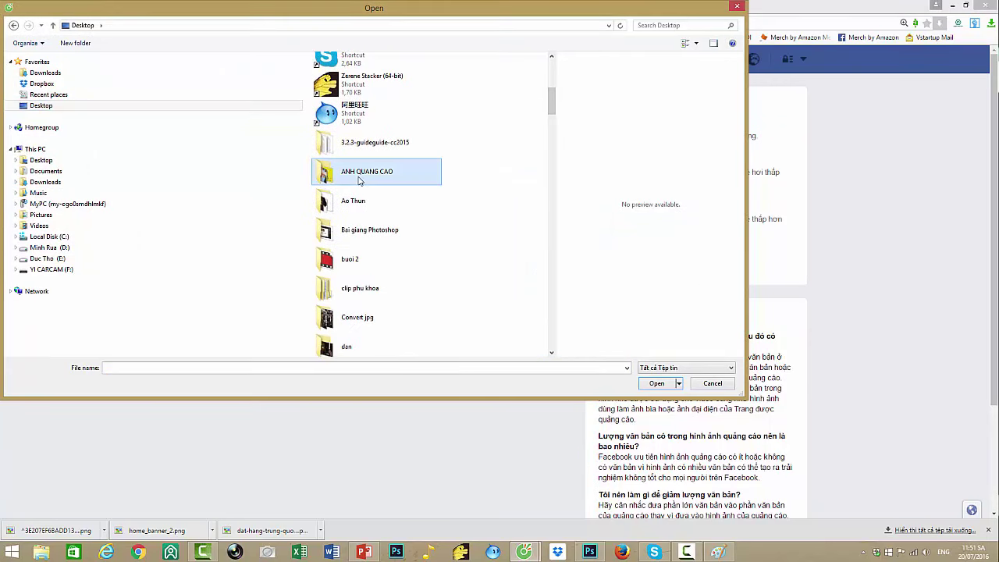
double_click(393, 84)
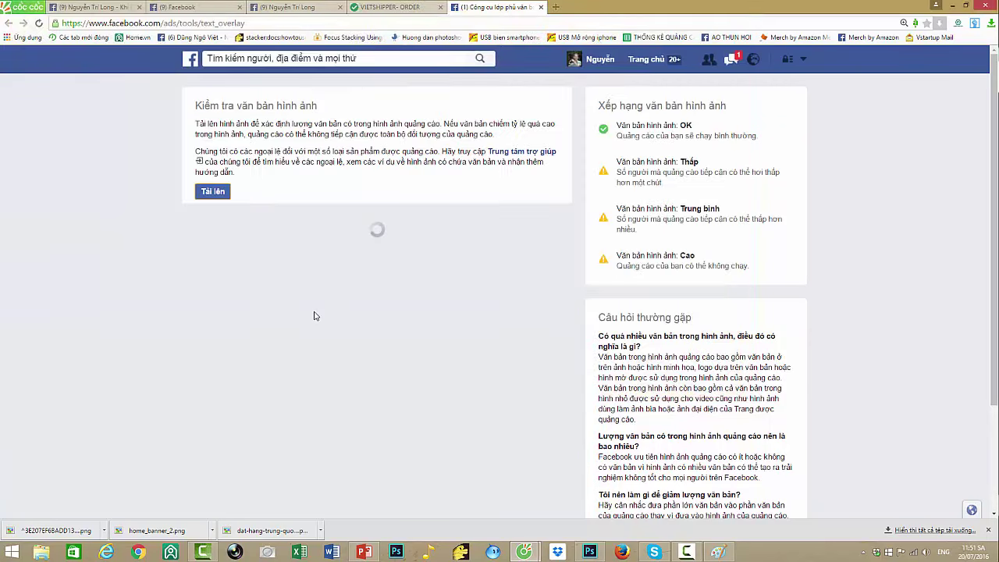